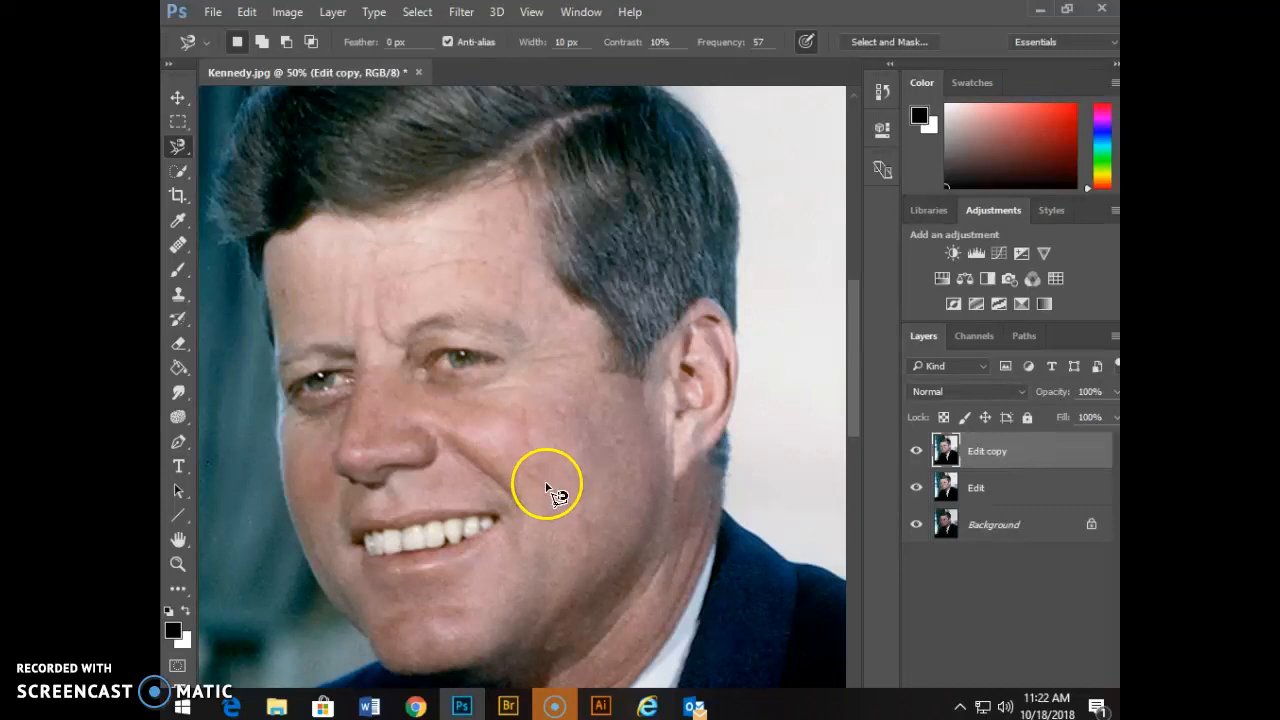
Retouch two small spots along the lower jaw edge with the Spot Healing Brush in Content-Aware mode.
{"action": "mouse_move", "coordinate": [178, 249]}
{"action": "left_mouse_down"}
{"action": "mouse_move", "coordinate": [249, 249]}
{"action": "mouse_move", "coordinate": [254, 264]}
{"action": "mouse_move", "coordinate": [272, 242]}
{"action": "left_mouse_up"}
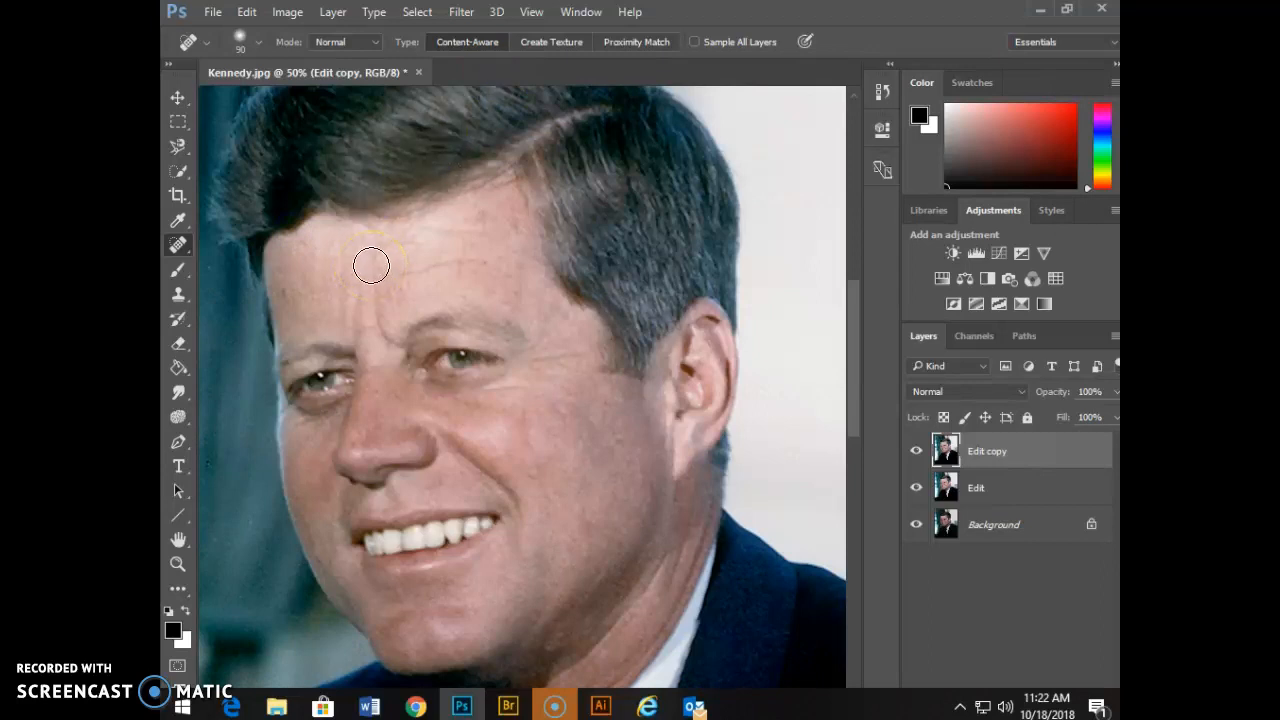
{"action": "left_click", "coordinate": [347, 616]}
{"action": "left_click", "coordinate": [342, 592]}
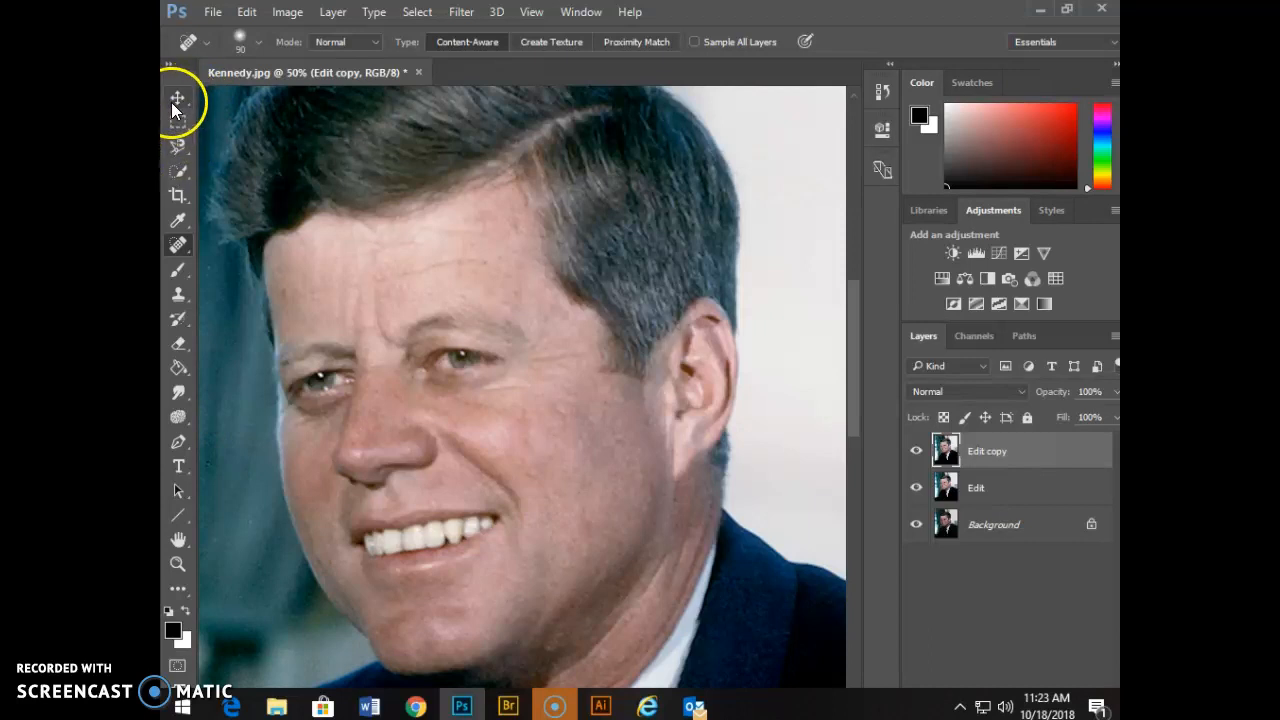
Select the whole row of teeth by tracing a closed outline around it with the Magnetic Lasso.
{"action": "left_click", "coordinate": [177, 150]}
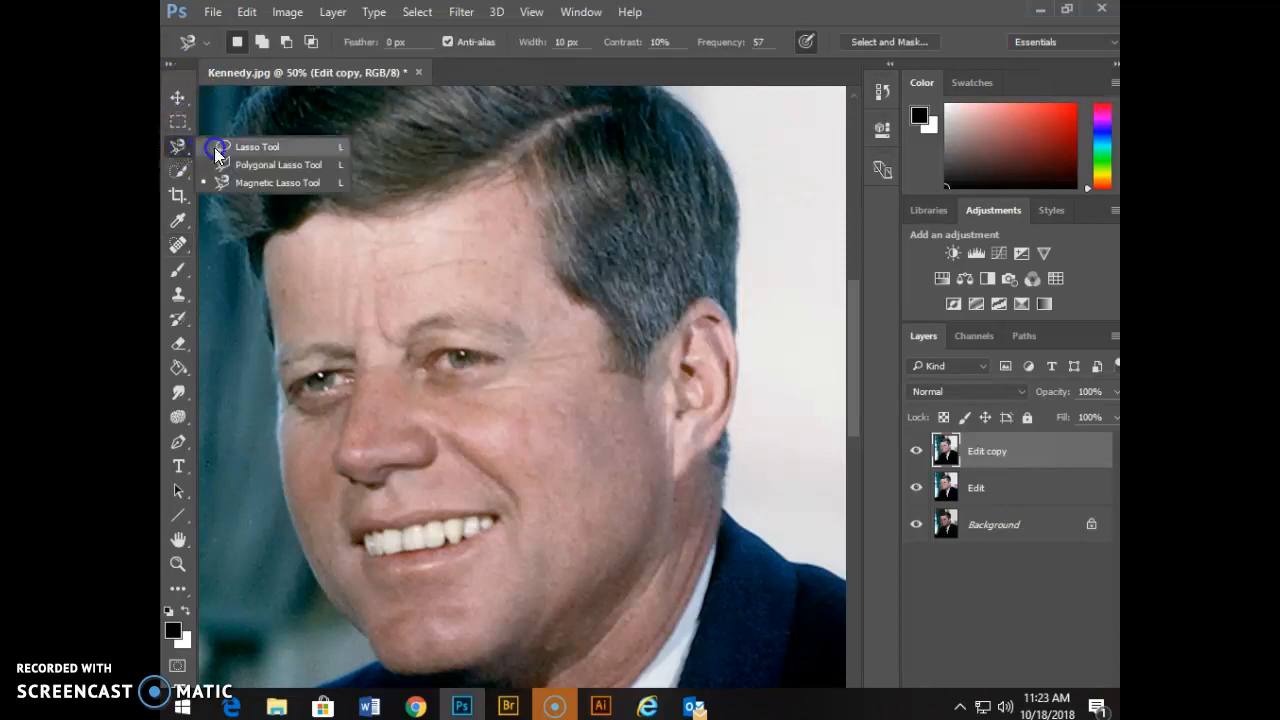
{"action": "left_click", "coordinate": [250, 148]}
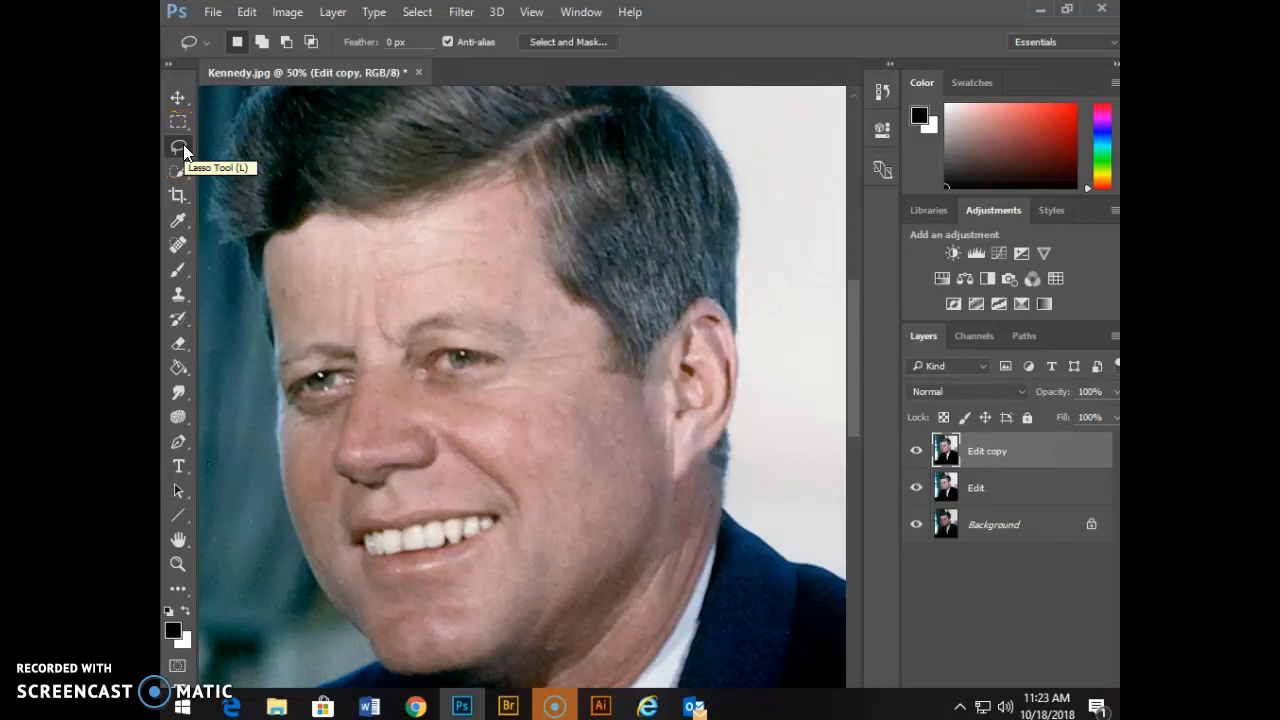
{"action": "left_click", "coordinate": [180, 148]}
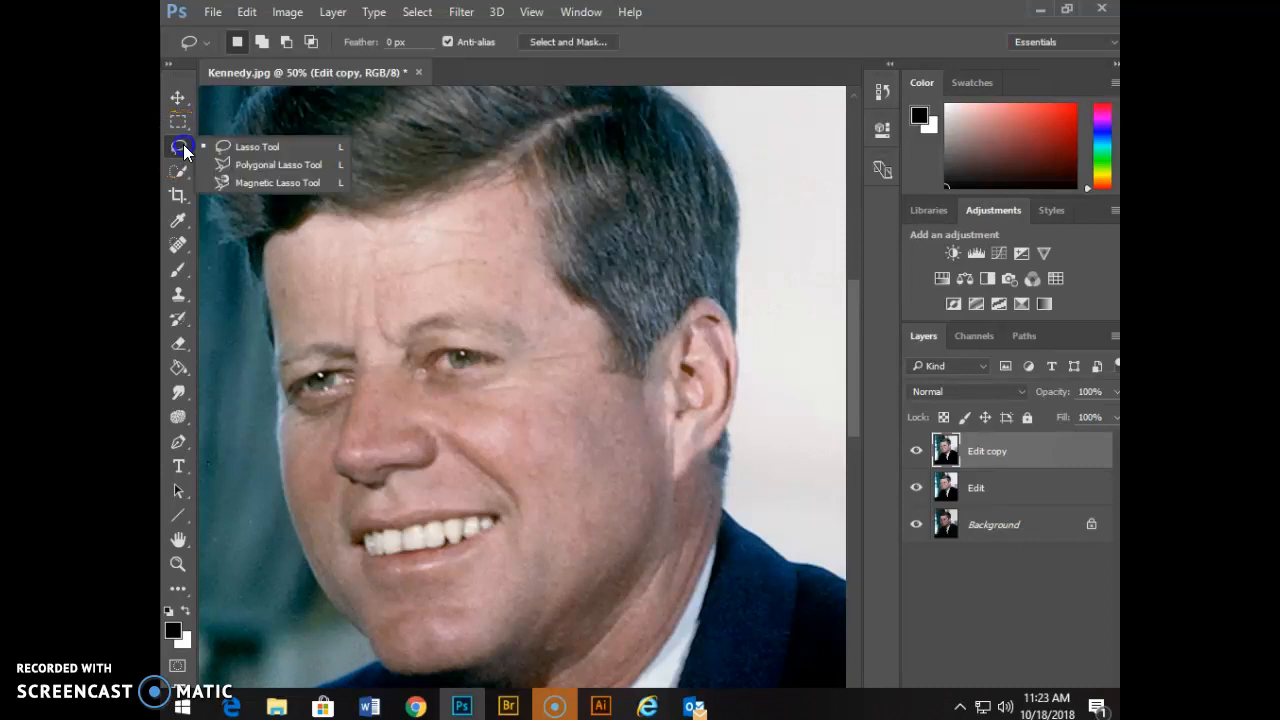
{"action": "left_click", "coordinate": [262, 183]}
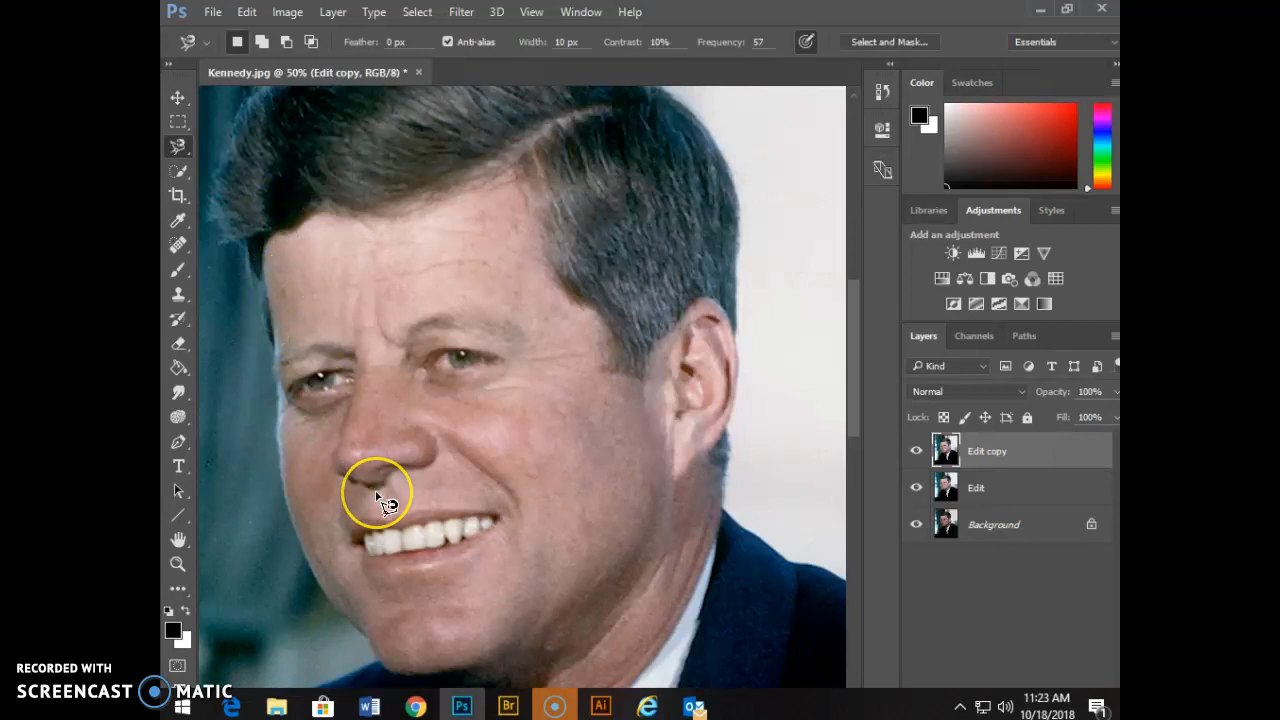
{"action": "key", "text": "ctrl+minus"}
{"action": "key", "text": "ctrl+minus"}
{"action": "key", "text": "ctrl+plus"}
{"action": "key", "text": "ctrl+plus"}
{"action": "key", "text": "ctrl+minus"}
{"action": "key", "text": "ctrl+minus"}
{"action": "key", "text": "ctrl+plus"}
{"action": "key", "text": "ctrl+plus"}
{"action": "key", "text": "ctrl+plus"}
{"action": "key", "text": "ctrl+plus"}
{"action": "key", "text": "ctrl+plus"}
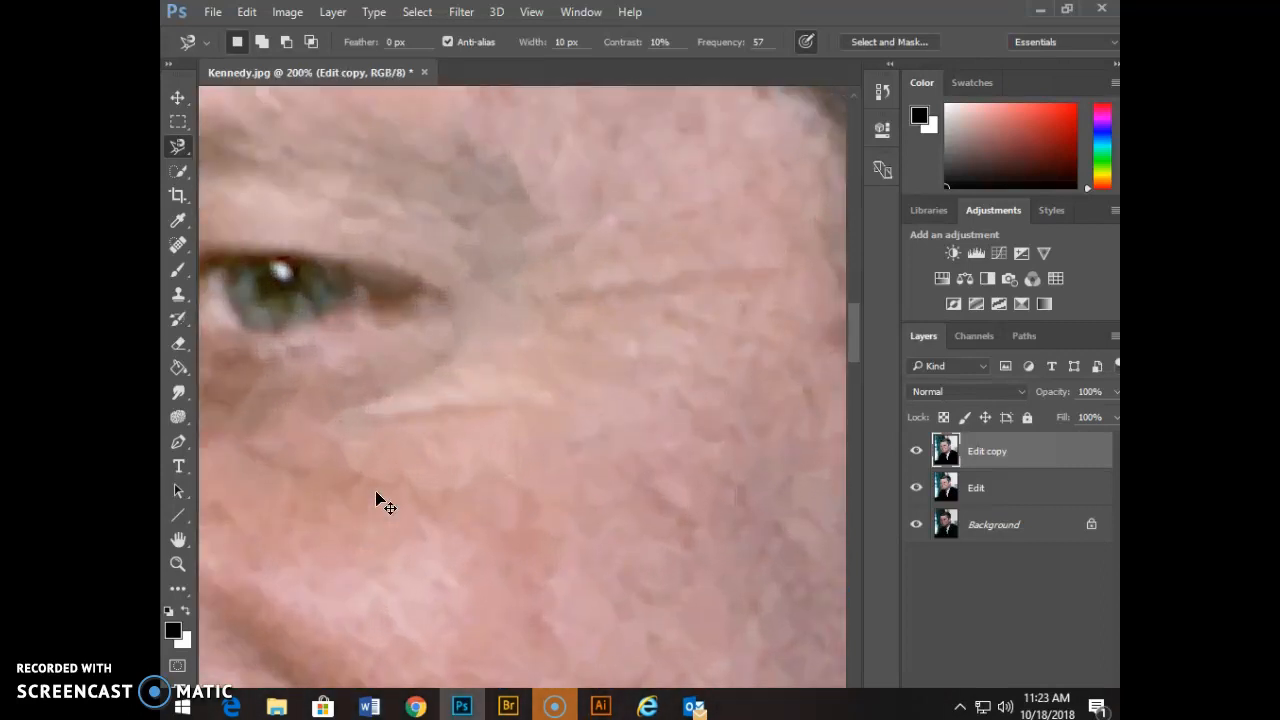
{"action": "left_click_drag", "start_coordinate": [851, 350], "coordinate": [856, 414]}
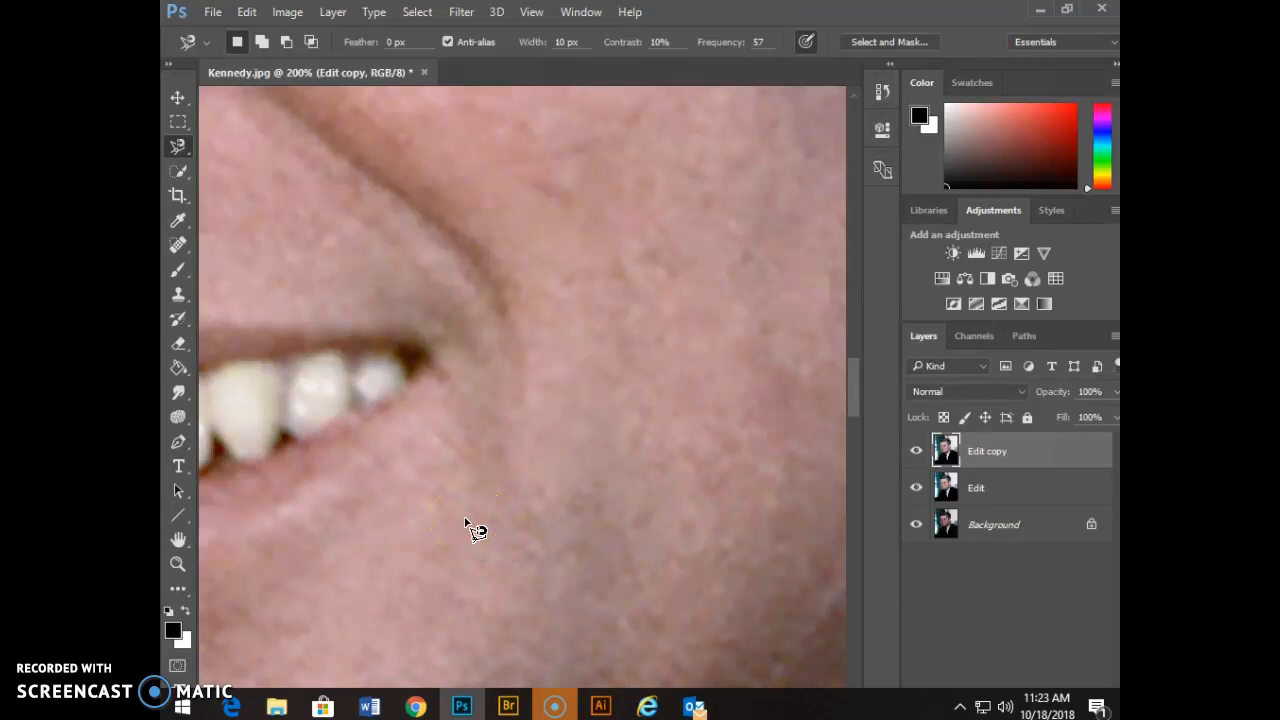
{"action": "left_click_drag", "start_coordinate": [497, 520], "coordinate": [820, 517]}
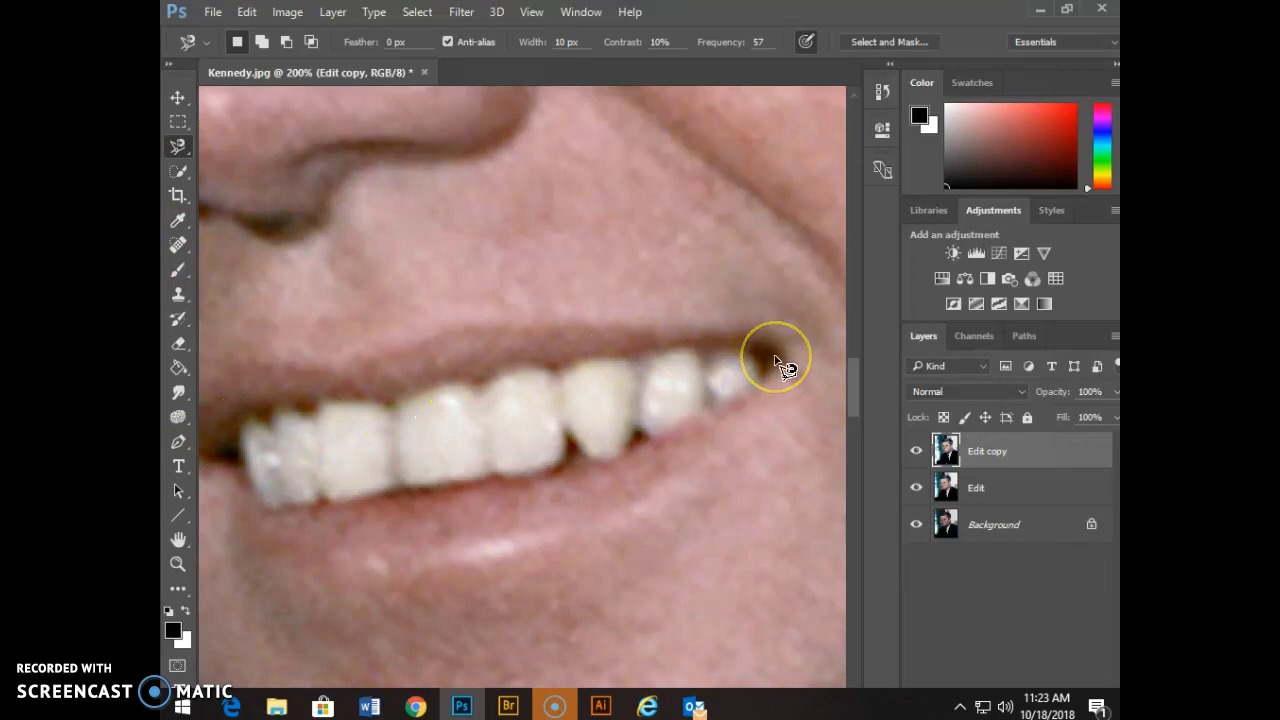
{"action": "left_click", "coordinate": [246, 425]}
{"action": "mouse_move", "coordinate": [258, 420]}
{"action": "left_mouse_down"}
{"action": "mouse_move", "coordinate": [466, 400]}
{"action": "mouse_move", "coordinate": [691, 354]}
{"action": "mouse_move", "coordinate": [757, 354]}
{"action": "mouse_move", "coordinate": [771, 366]}
{"action": "mouse_move", "coordinate": [756, 366]}
{"action": "mouse_move", "coordinate": [763, 381]}
{"action": "left_mouse_up"}
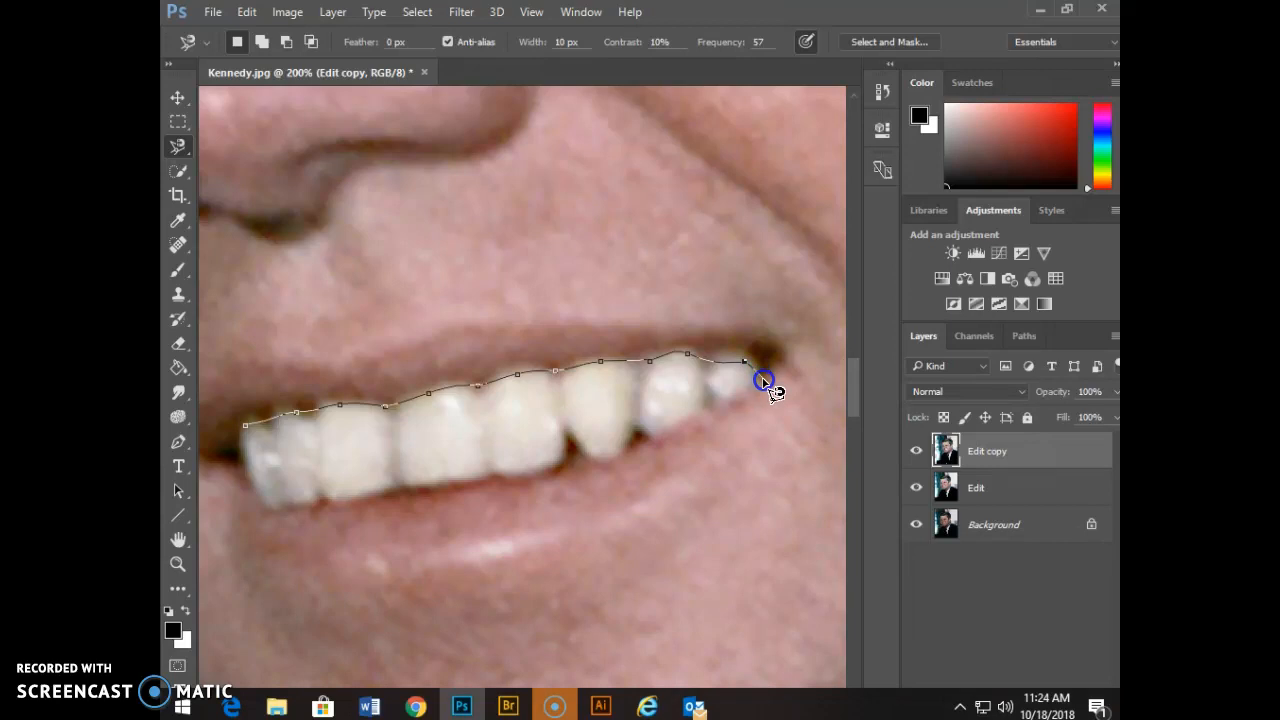
{"action": "left_click_drag", "start_coordinate": [763, 380], "coordinate": [764, 380]}
{"action": "mouse_move", "coordinate": [764, 381]}
{"action": "left_mouse_down"}
{"action": "mouse_move", "coordinate": [622, 460]}
{"action": "mouse_move", "coordinate": [544, 459]}
{"action": "mouse_move", "coordinate": [295, 508]}
{"action": "mouse_move", "coordinate": [259, 504]}
{"action": "mouse_move", "coordinate": [245, 427]}
{"action": "left_mouse_up"}
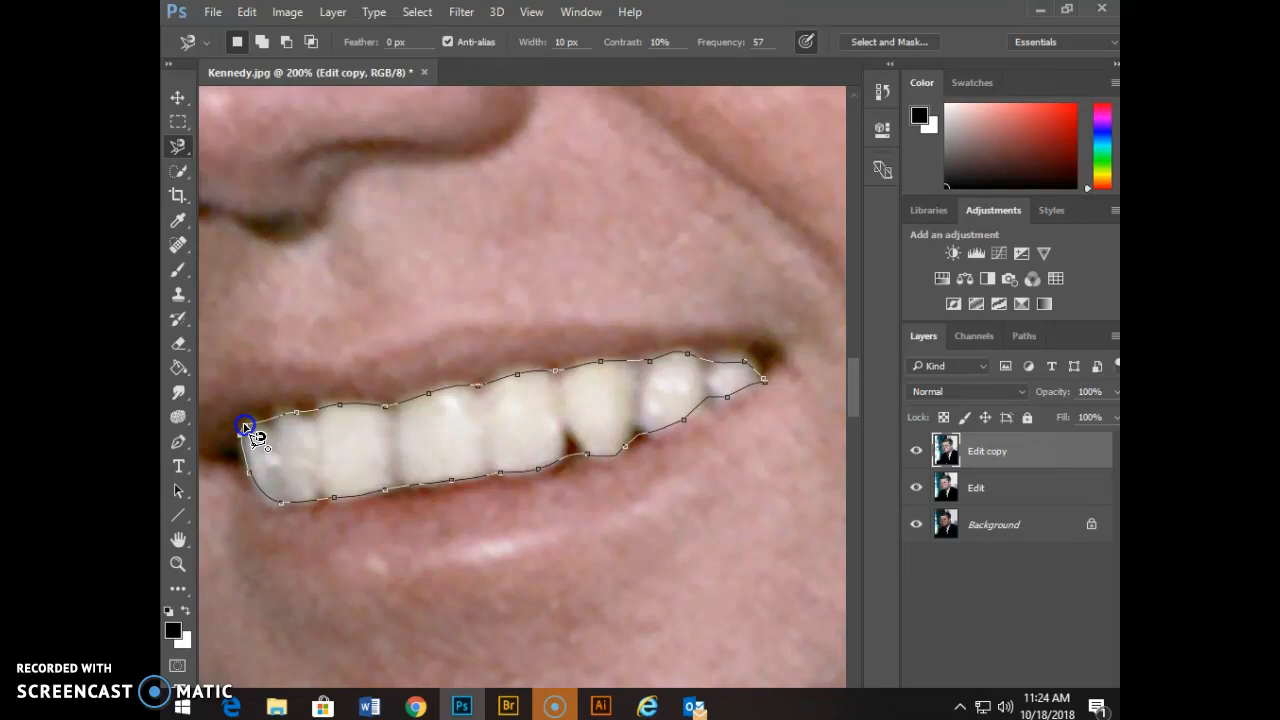
{"action": "left_click", "coordinate": [245, 428]}
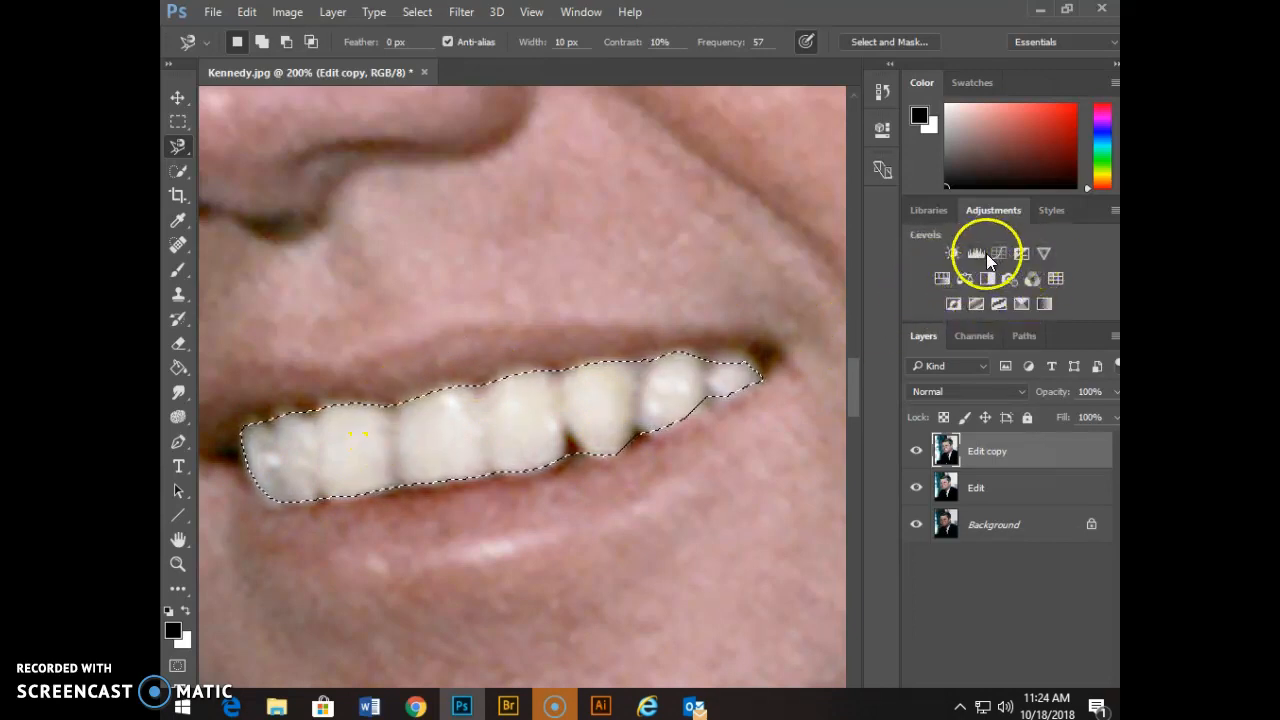
Add a Hue/Saturation adjustment to the selected teeth with Yellows at saturation -100 and lightness +4, and compare before and after.
{"action": "left_click", "coordinate": [941, 278]}
{"action": "left_click", "coordinate": [941, 278]}
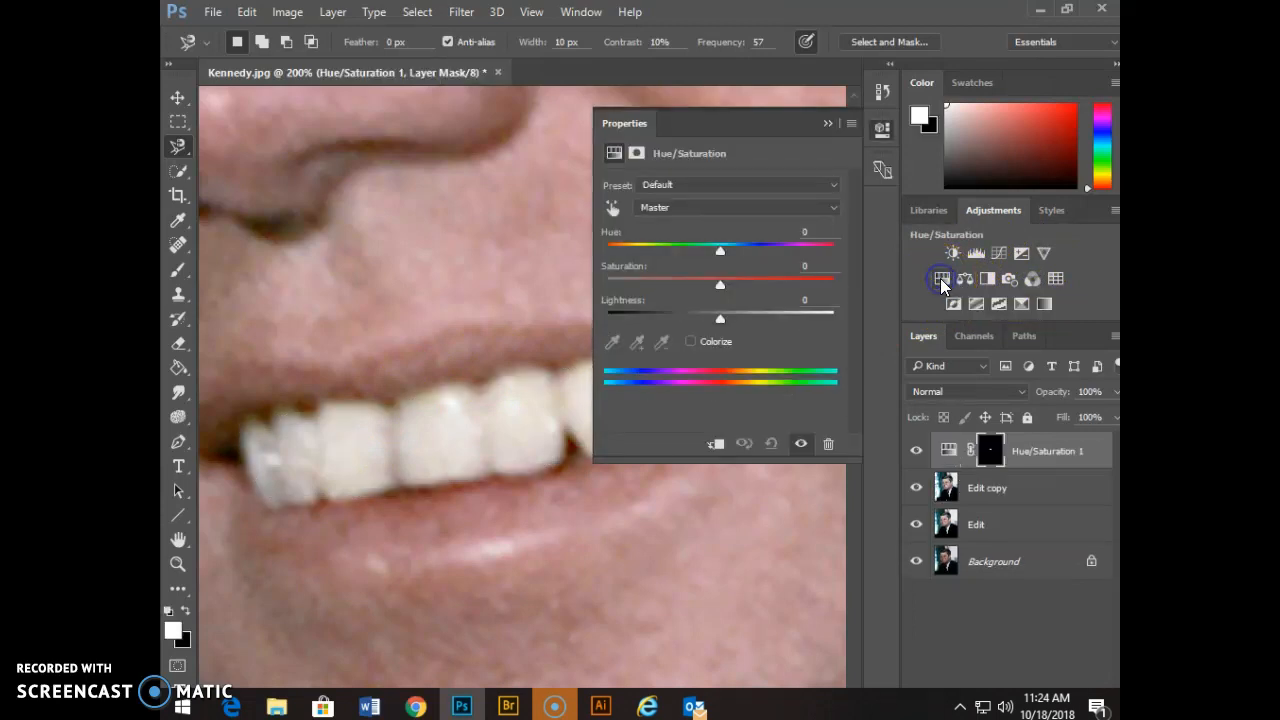
{"action": "left_click", "coordinate": [700, 206]}
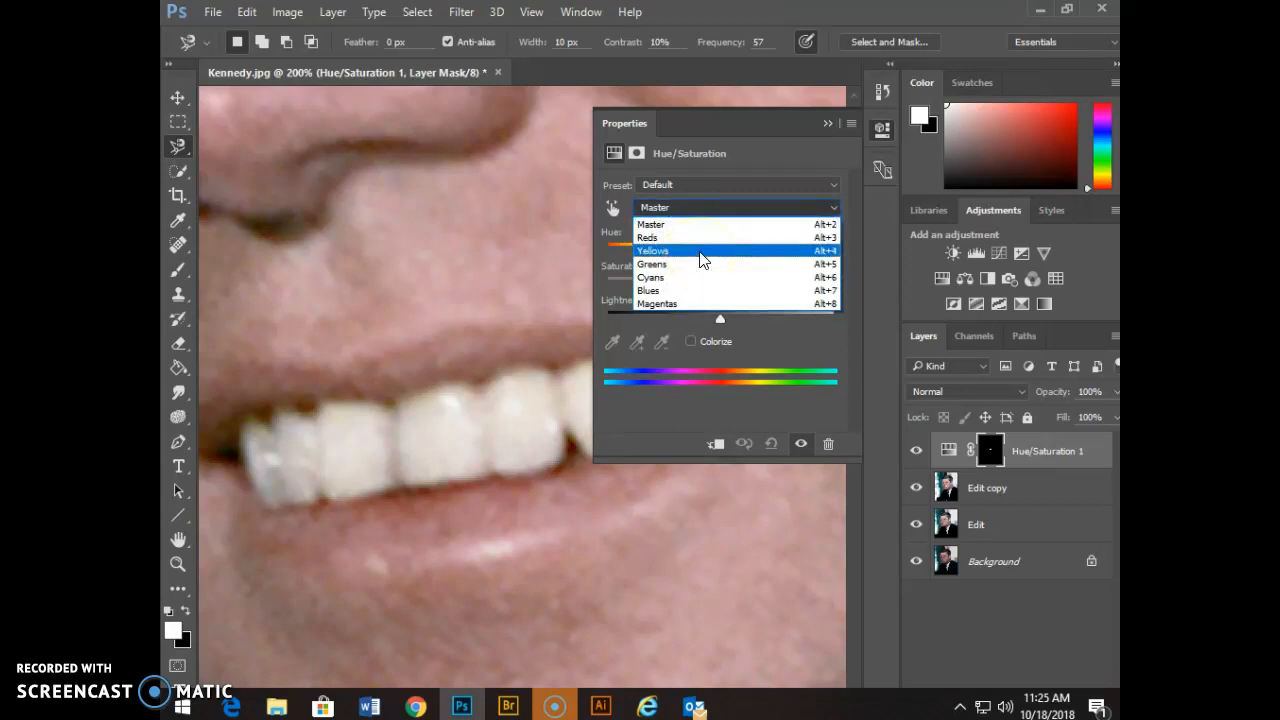
{"action": "left_click", "coordinate": [700, 256]}
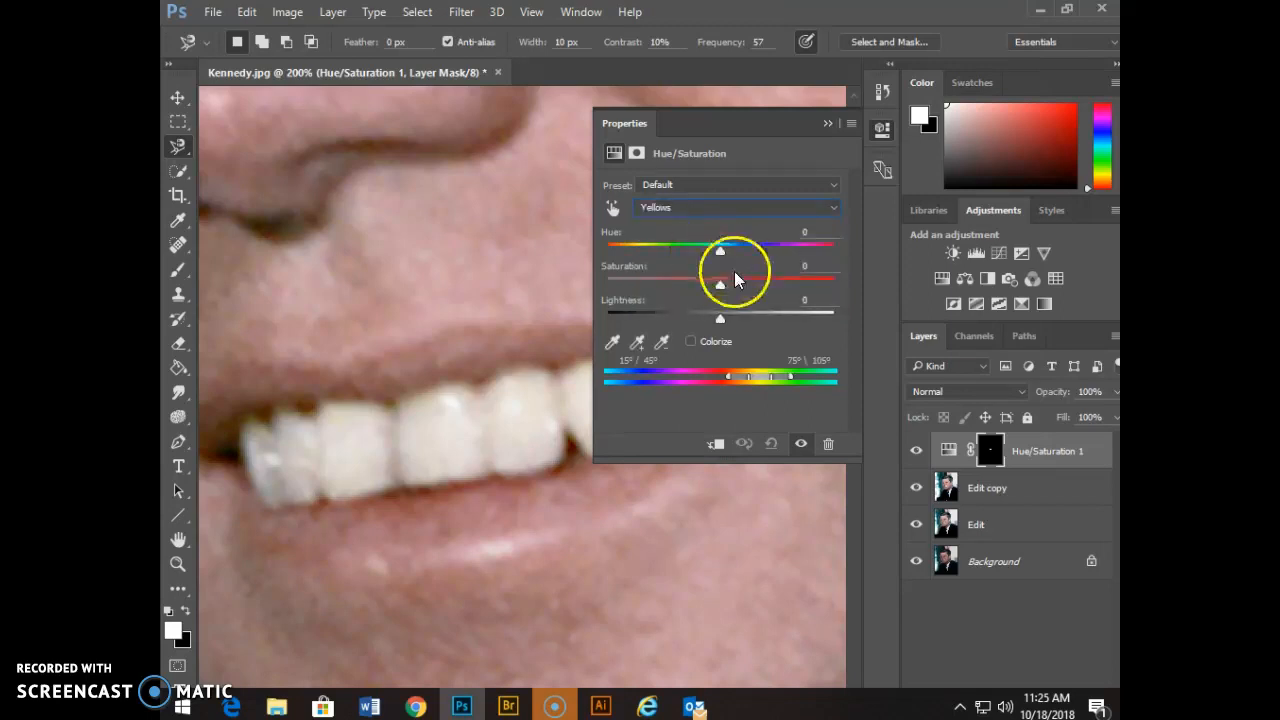
{"action": "left_click_drag", "start_coordinate": [717, 284], "coordinate": [587, 283]}
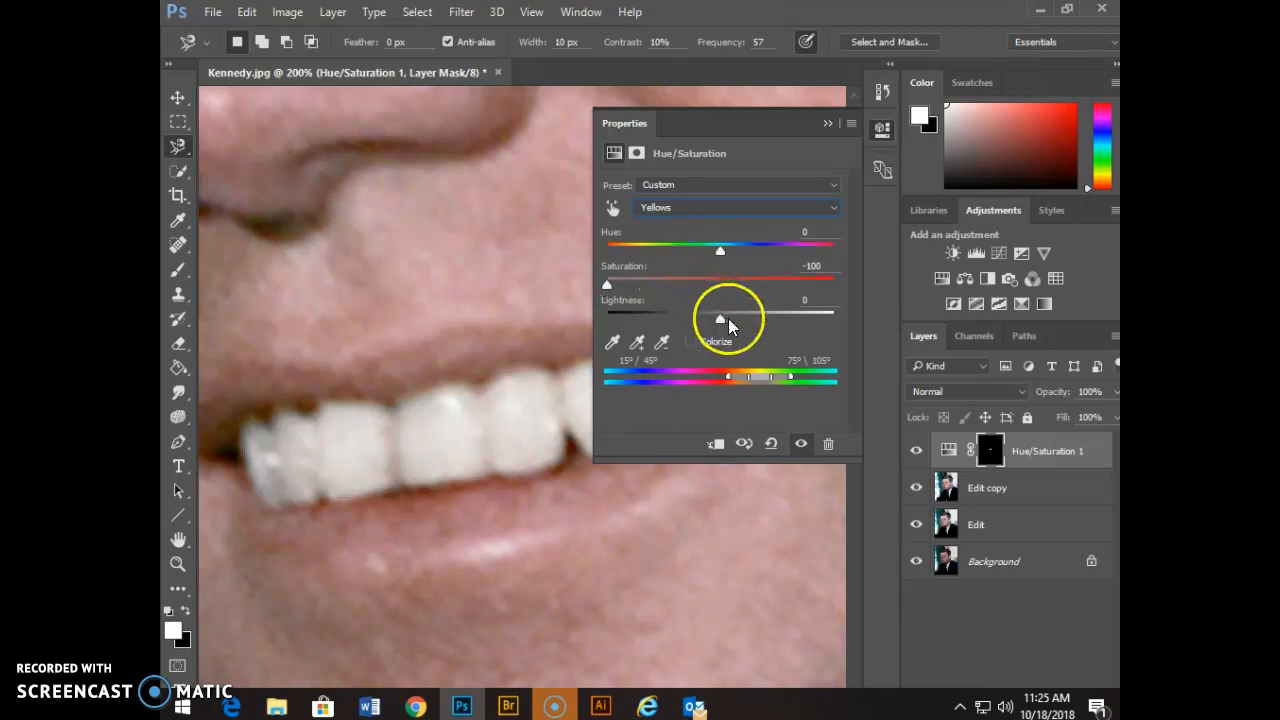
{"action": "mouse_move", "coordinate": [746, 320]}
{"action": "left_mouse_down"}
{"action": "mouse_move", "coordinate": [811, 322]}
{"action": "mouse_move", "coordinate": [725, 320]}
{"action": "left_mouse_up"}
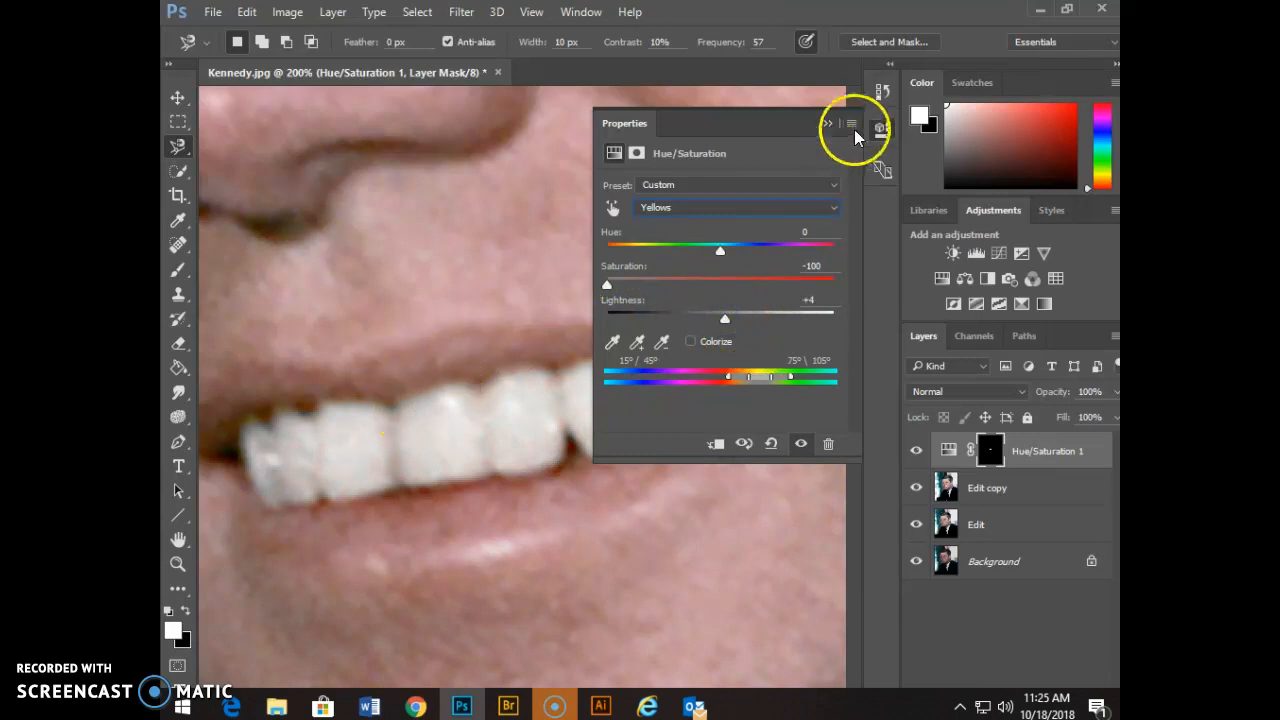
{"action": "left_click", "coordinate": [828, 123]}
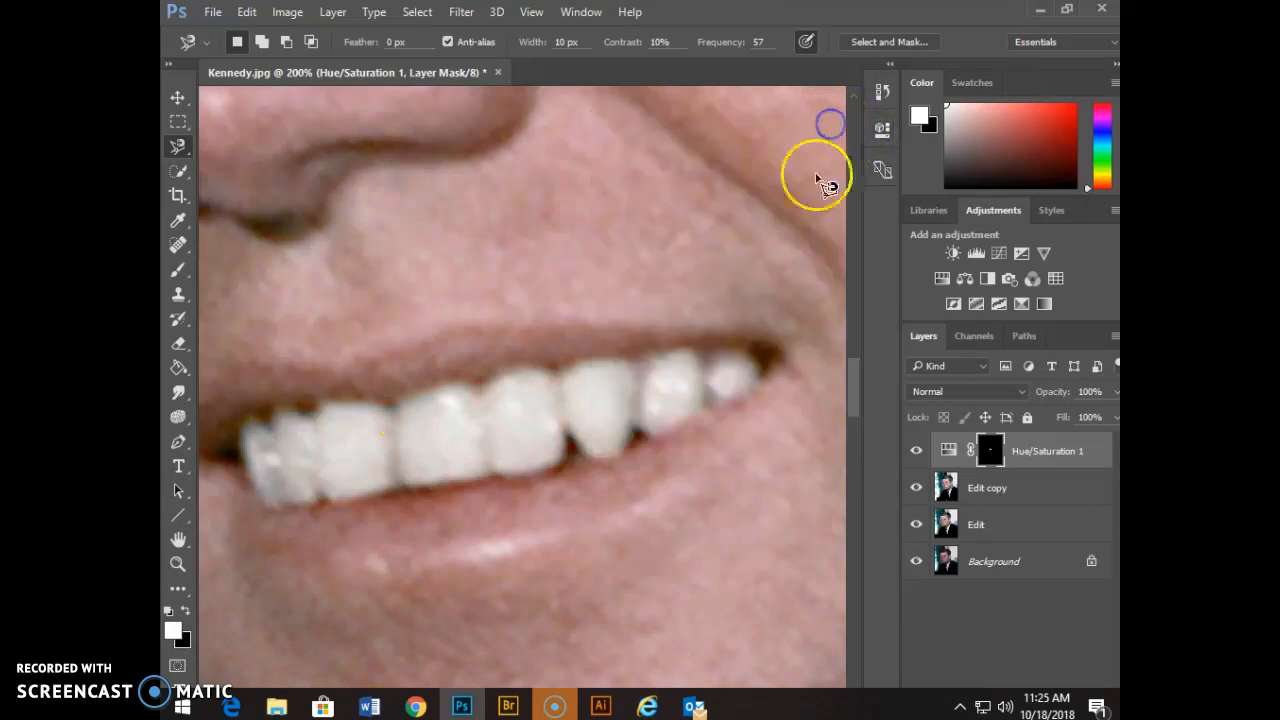
{"action": "left_click", "coordinate": [916, 451]}
{"action": "left_click", "coordinate": [918, 452]}
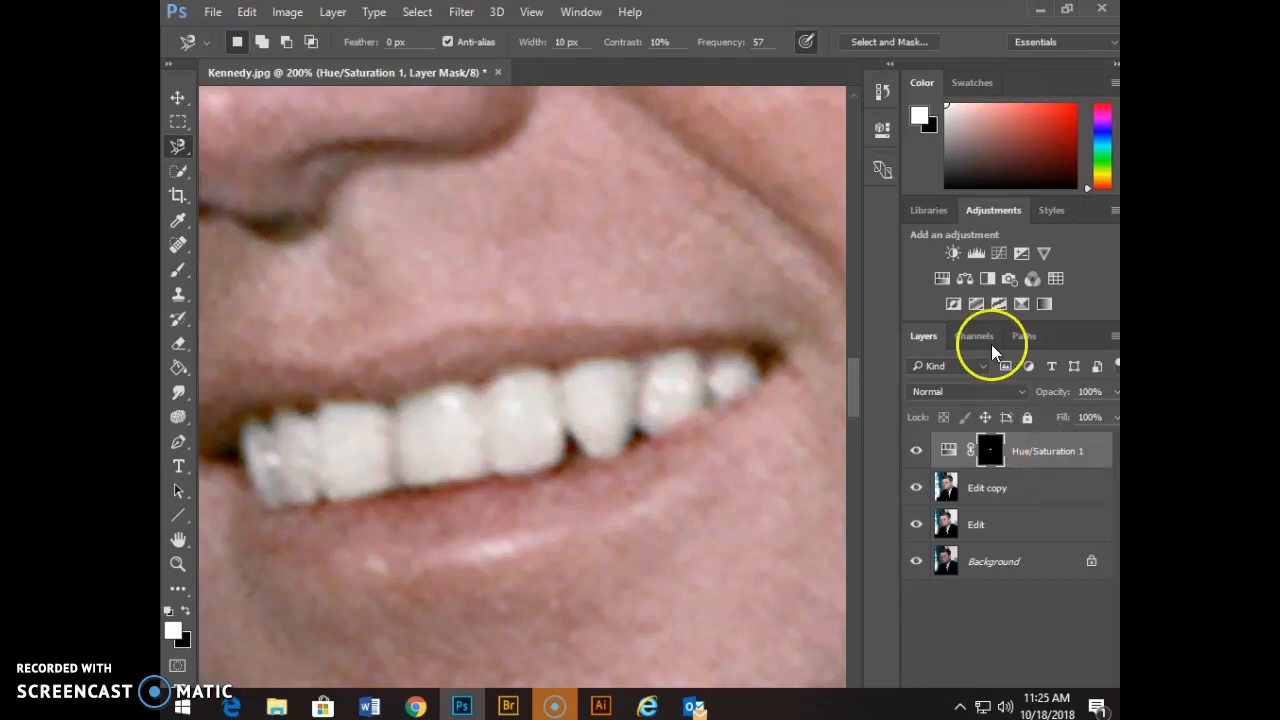
{"action": "left_click", "coordinate": [981, 260]}
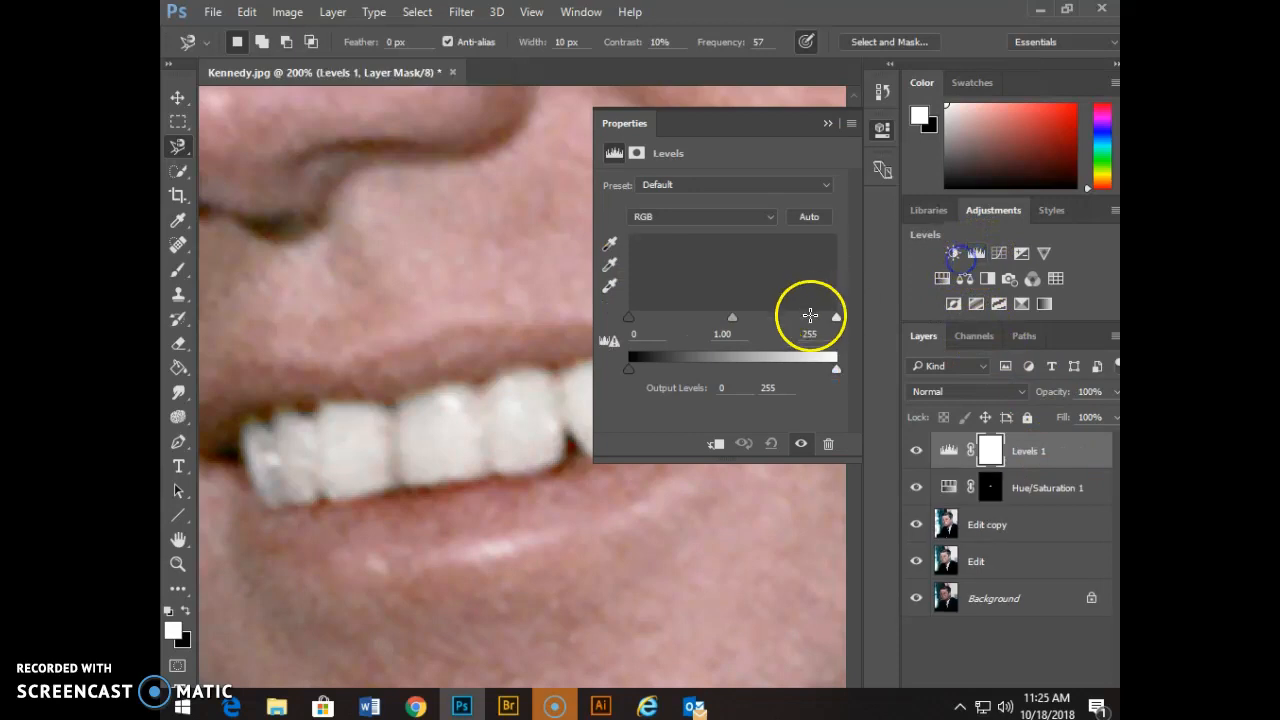
{"action": "left_click_drag", "start_coordinate": [836, 320], "coordinate": [811, 321]}
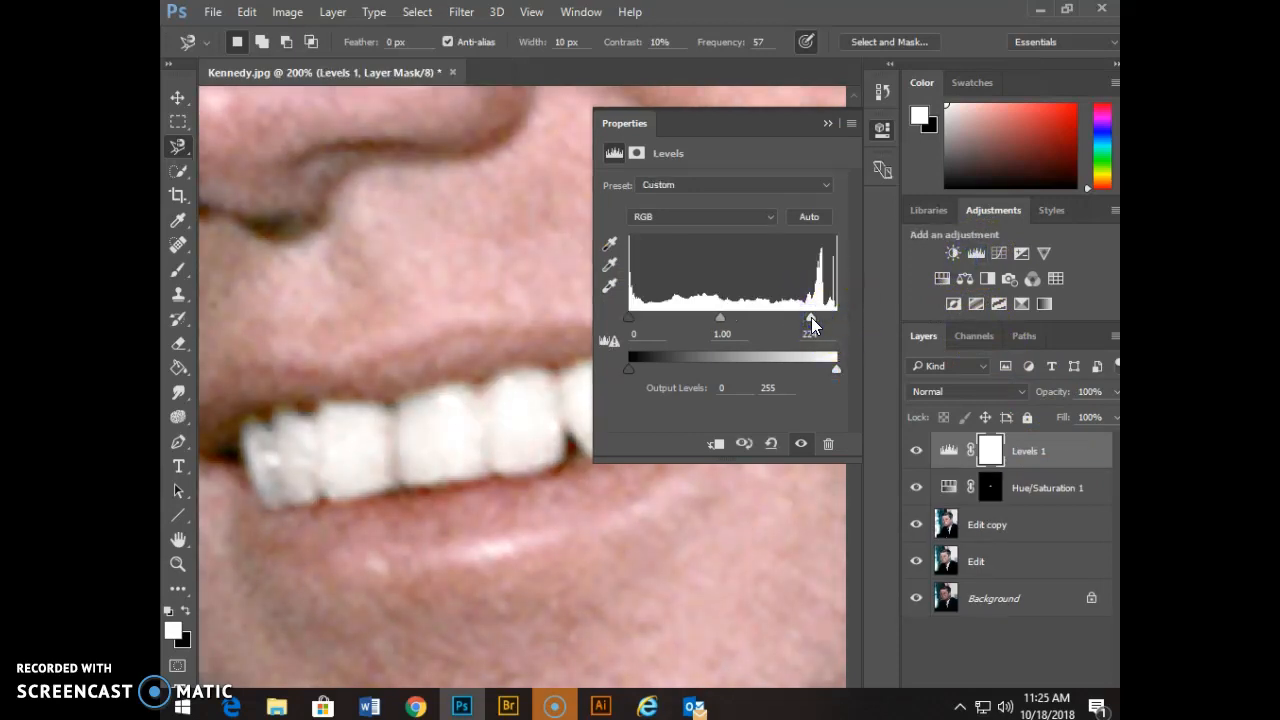
{"action": "key", "text": "ctrl+minus"}
{"action": "key", "text": "ctrl+minus"}
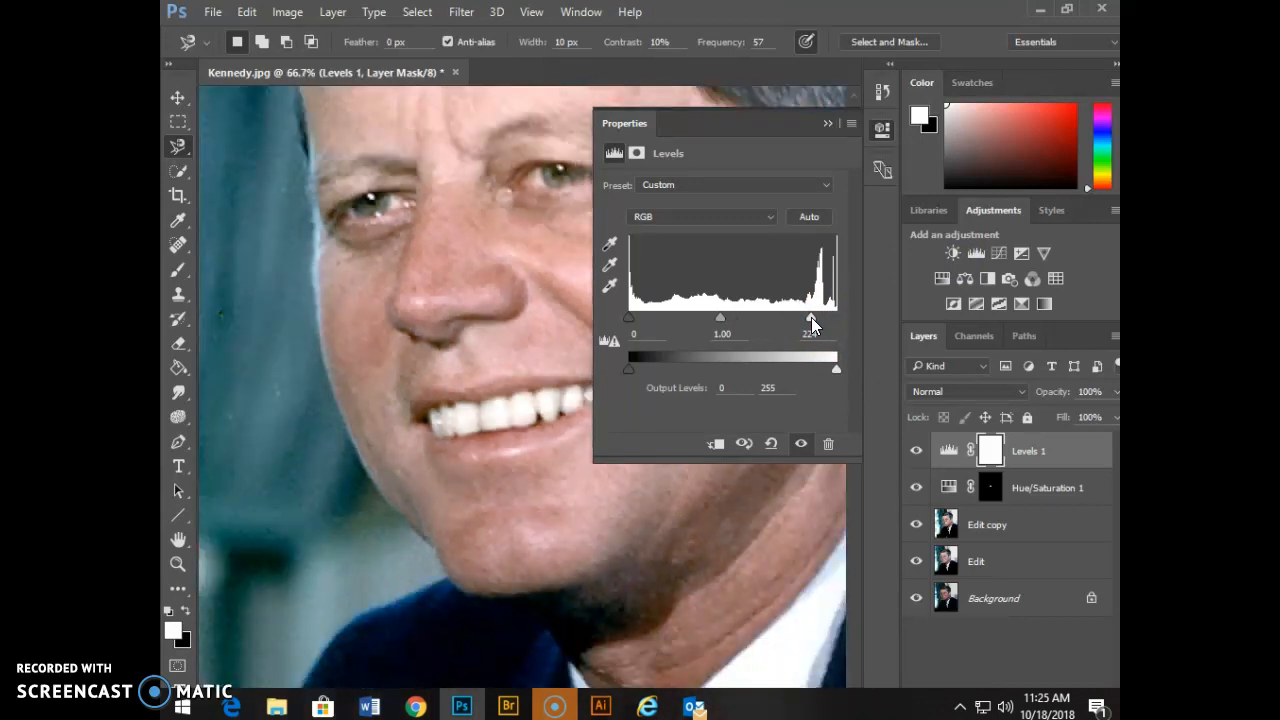
{"action": "key", "text": "ctrl+minus"}
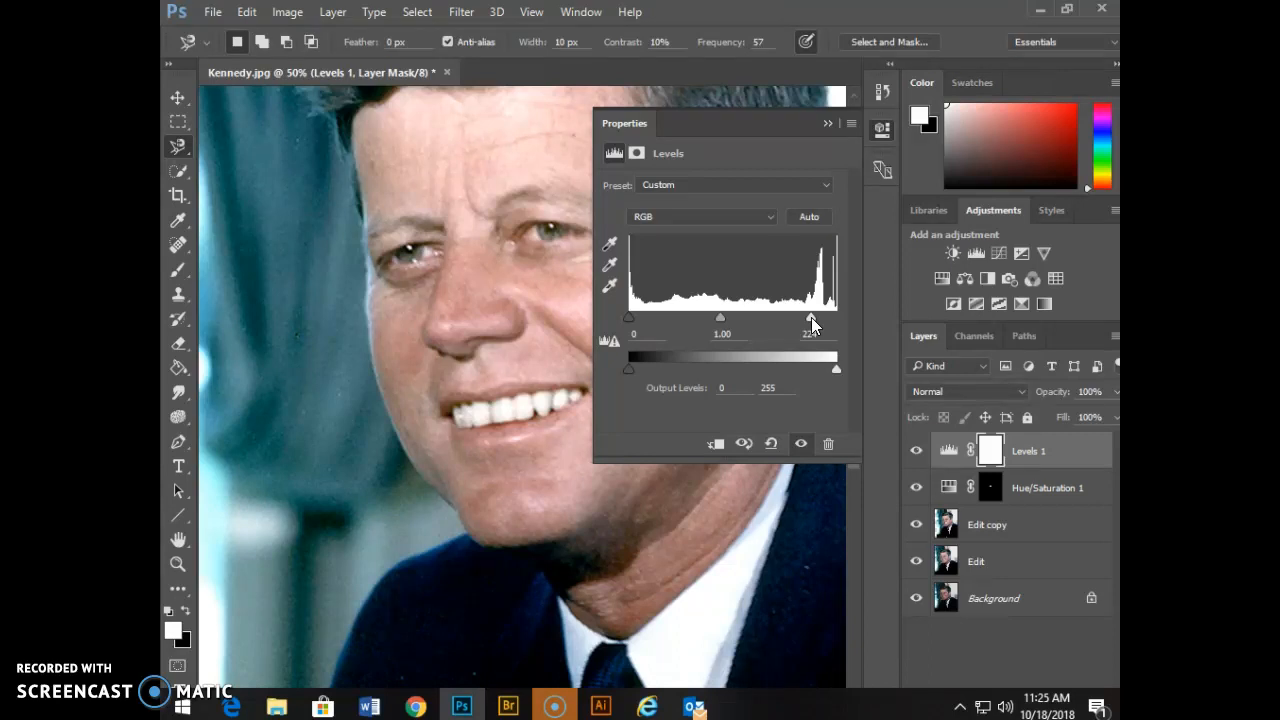
{"action": "left_click", "coordinate": [811, 317]}
{"action": "left_click_drag", "start_coordinate": [811, 317], "coordinate": [784, 326]}
{"action": "left_click", "coordinate": [829, 123]}
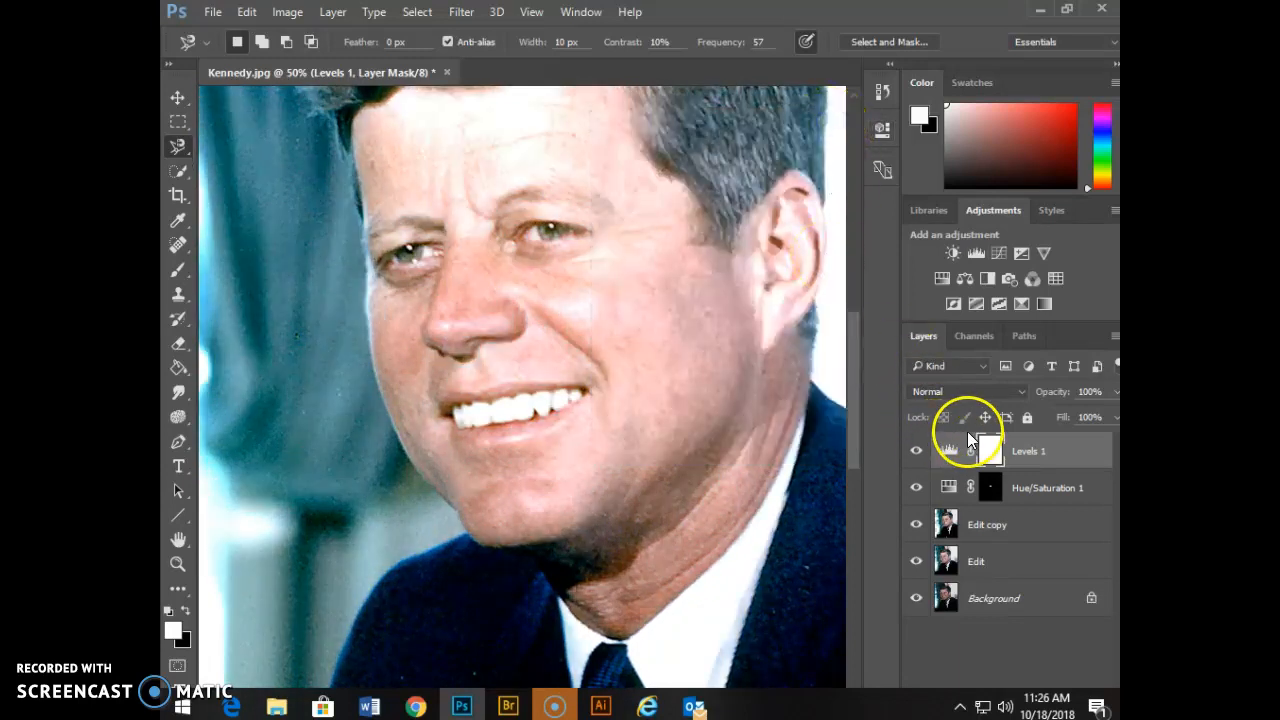
{"action": "left_click_drag", "start_coordinate": [1104, 546], "coordinate": [1057, 457]}
{"action": "key", "text": "Delete"}
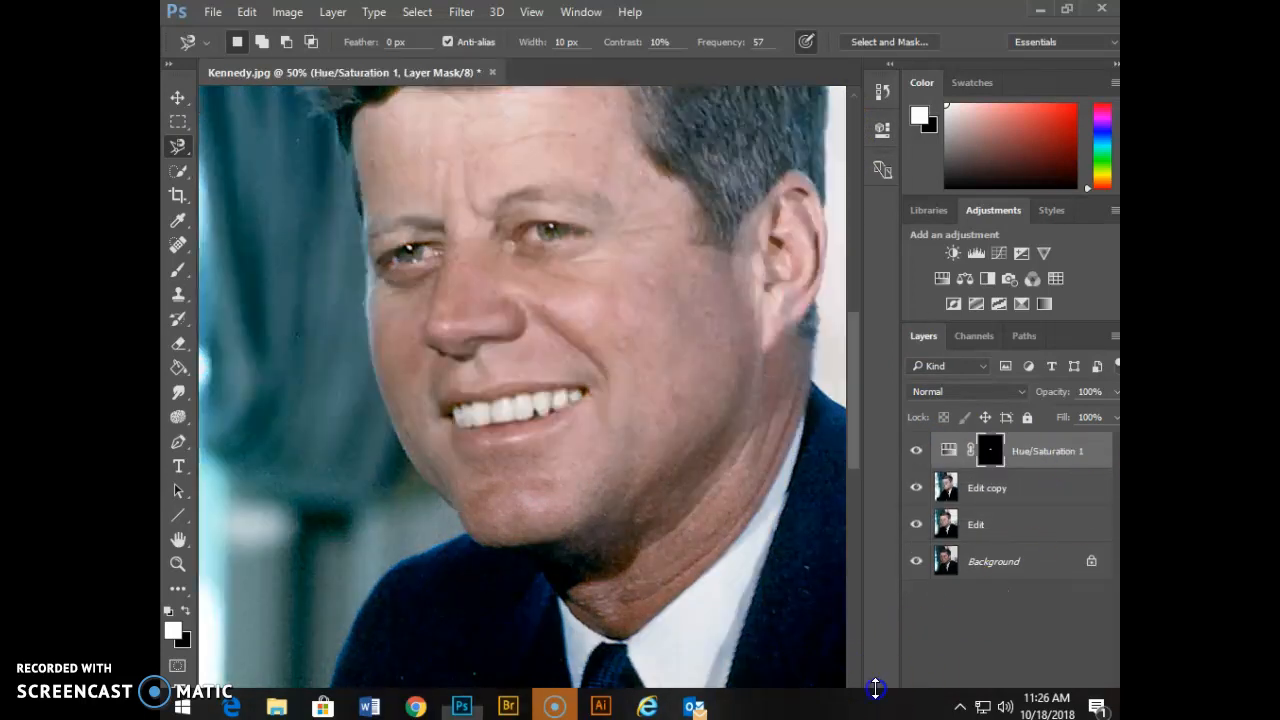
{"action": "left_click", "coordinate": [1068, 11]}
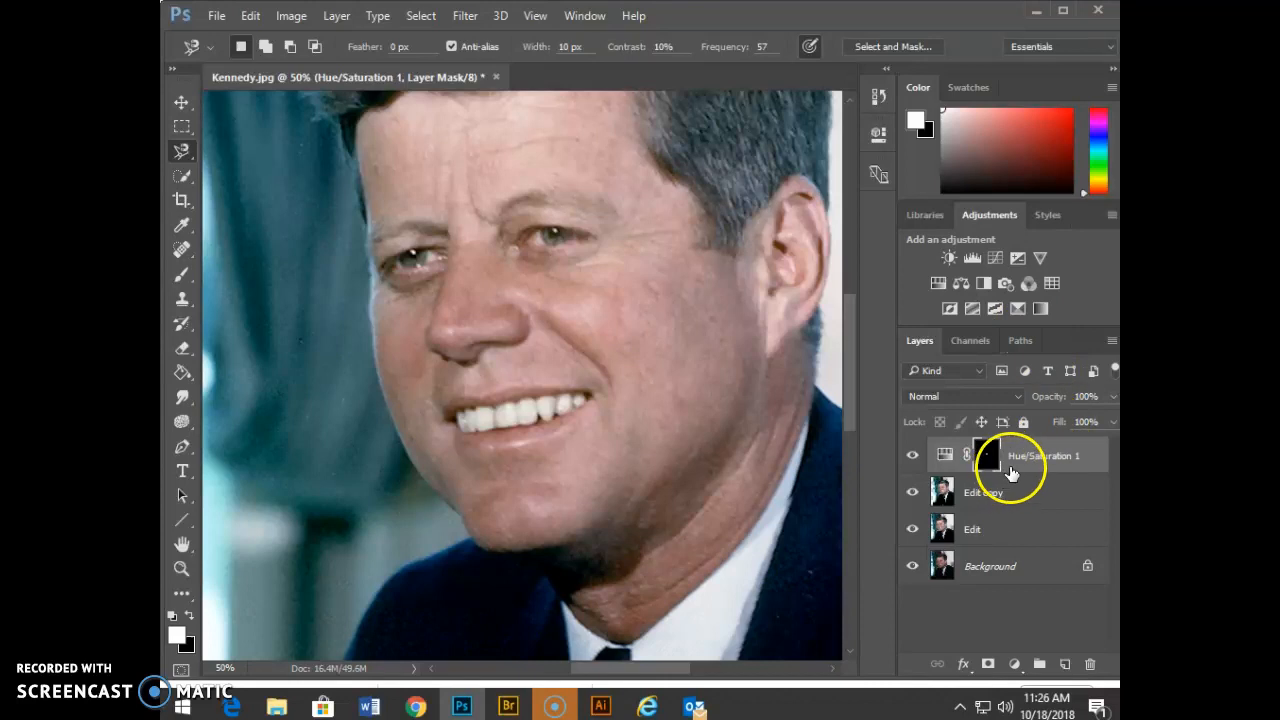
{"action": "left_click", "coordinate": [966, 257]}
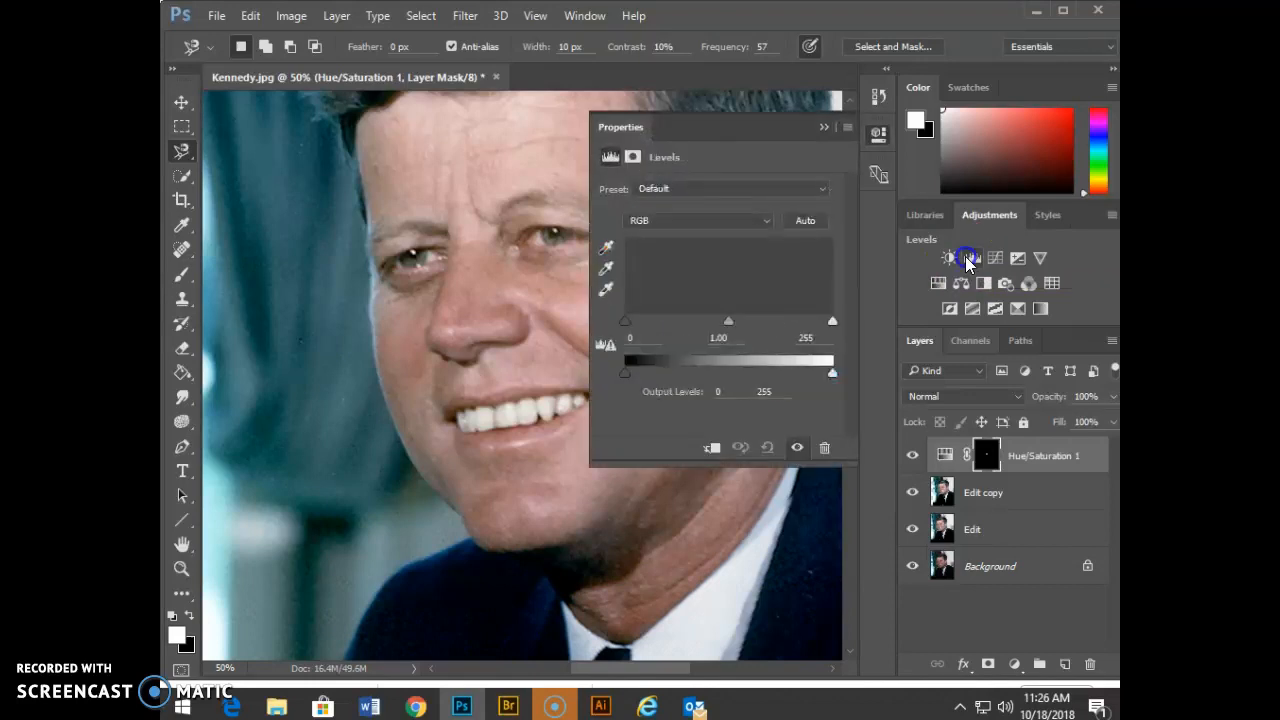
{"action": "left_click", "coordinate": [824, 128]}
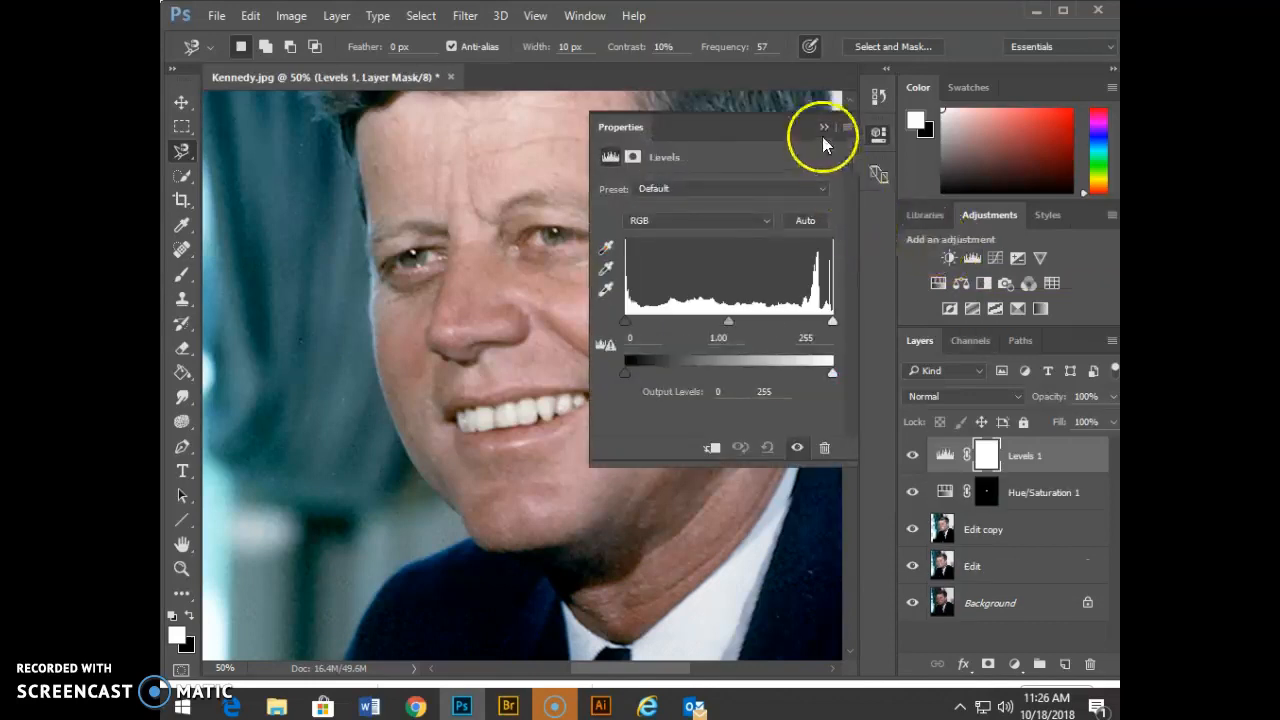
{"action": "left_click", "coordinate": [926, 443]}
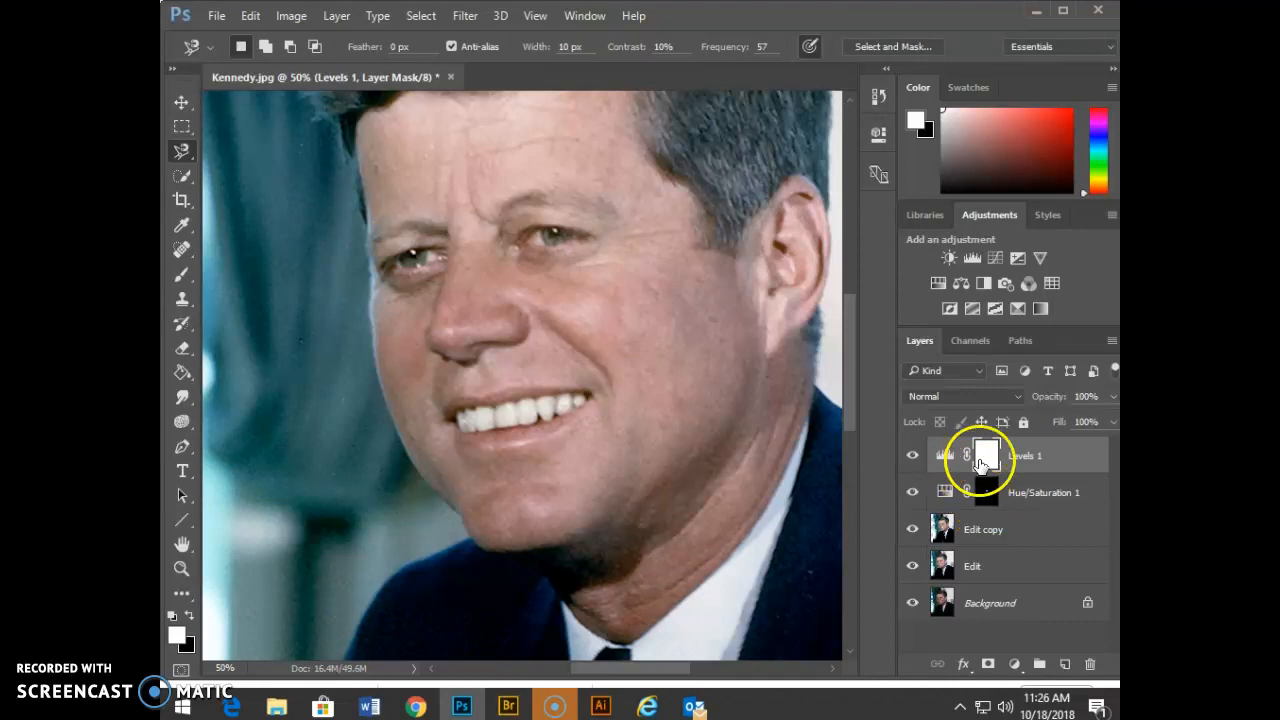
{"action": "key", "text": "Delete"}
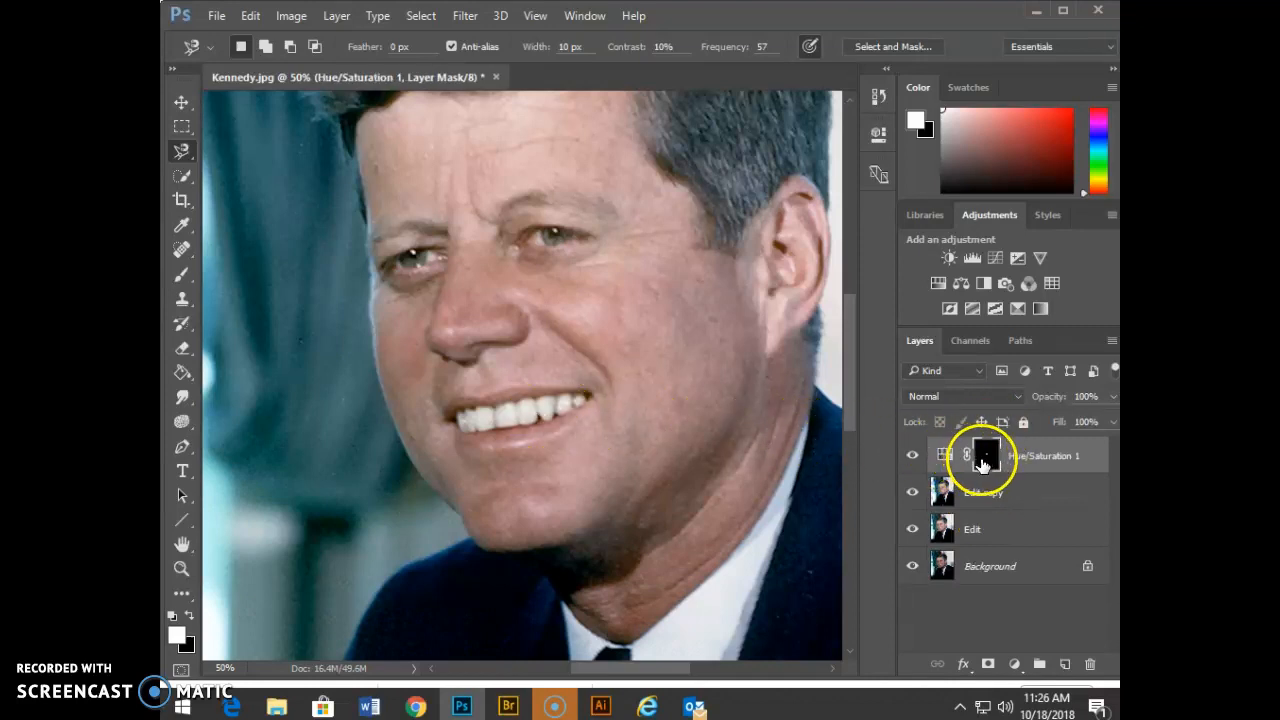
Load the Hue/Saturation mask as a selection and brighten the teeth with a Levels adjustment, setting white input to 242 and lightening midtones.
{"action": "left_click", "coordinate": [983, 460], "text": "ctrl"}
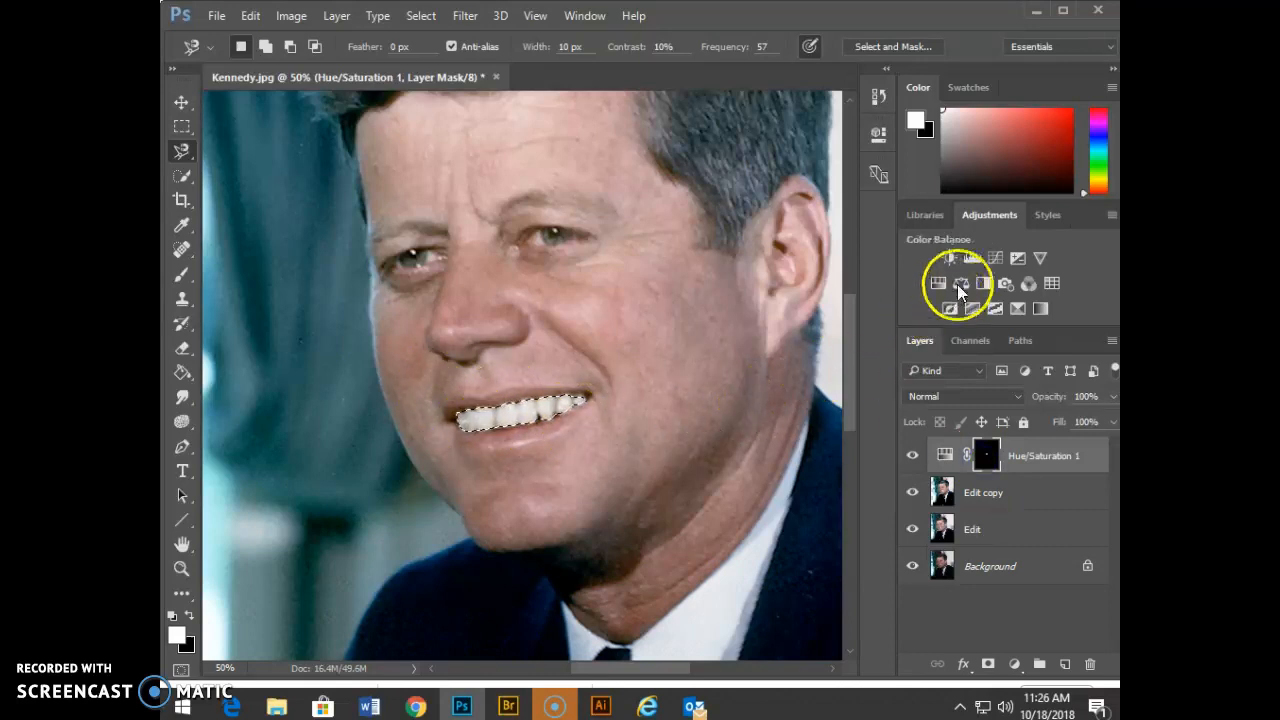
{"action": "left_click", "coordinate": [972, 258]}
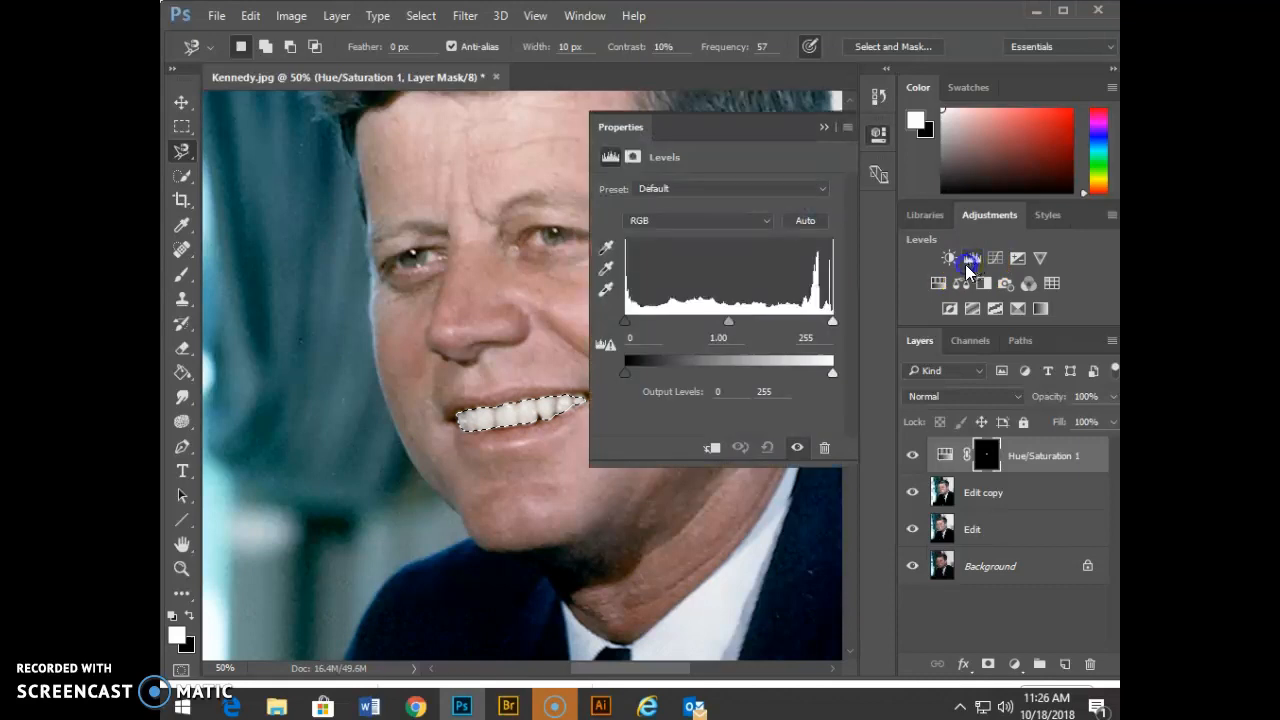
{"action": "left_click_drag", "start_coordinate": [831, 322], "coordinate": [735, 325]}
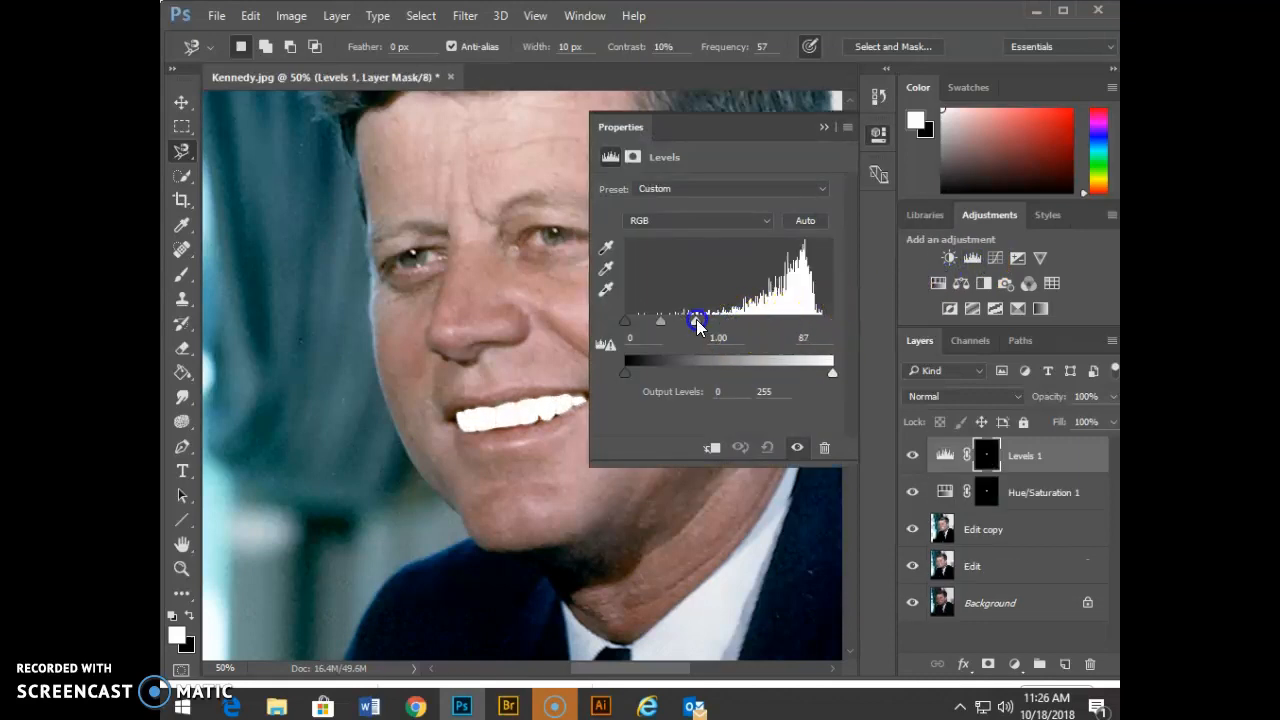
{"action": "left_click_drag", "start_coordinate": [696, 319], "coordinate": [823, 343]}
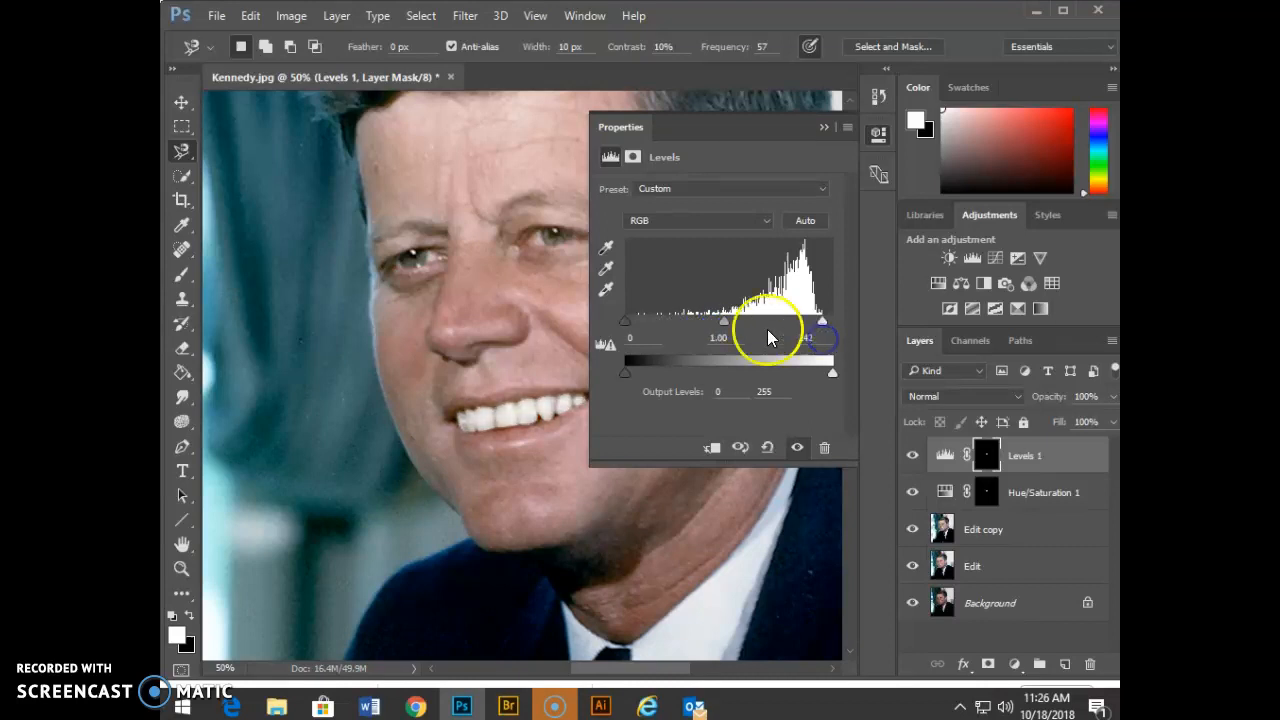
{"action": "left_click_drag", "start_coordinate": [724, 322], "coordinate": [717, 326]}
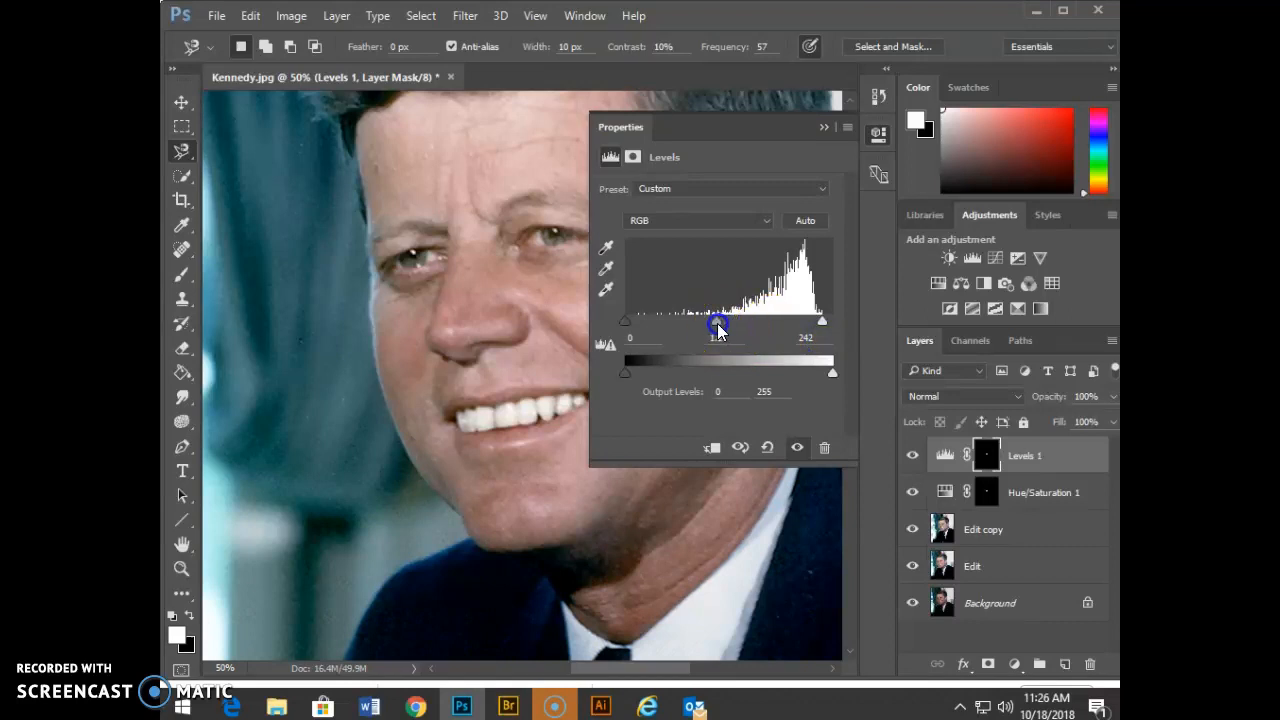
Compare the whole portrait with the Levels 1 adjustment hidden and shown to judge the teeth brightening.
{"action": "key", "text": "ctrl+minus"}
{"action": "key", "text": "ctrl+minus"}
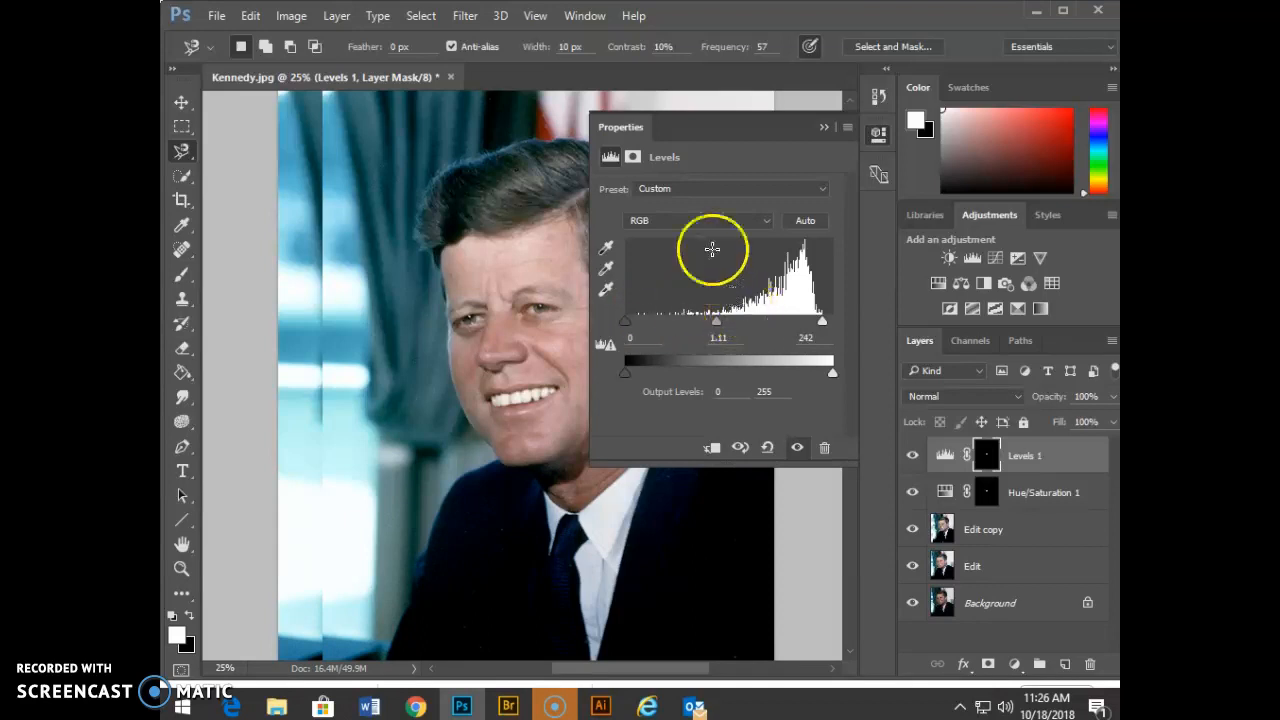
{"action": "left_click", "coordinate": [824, 127]}
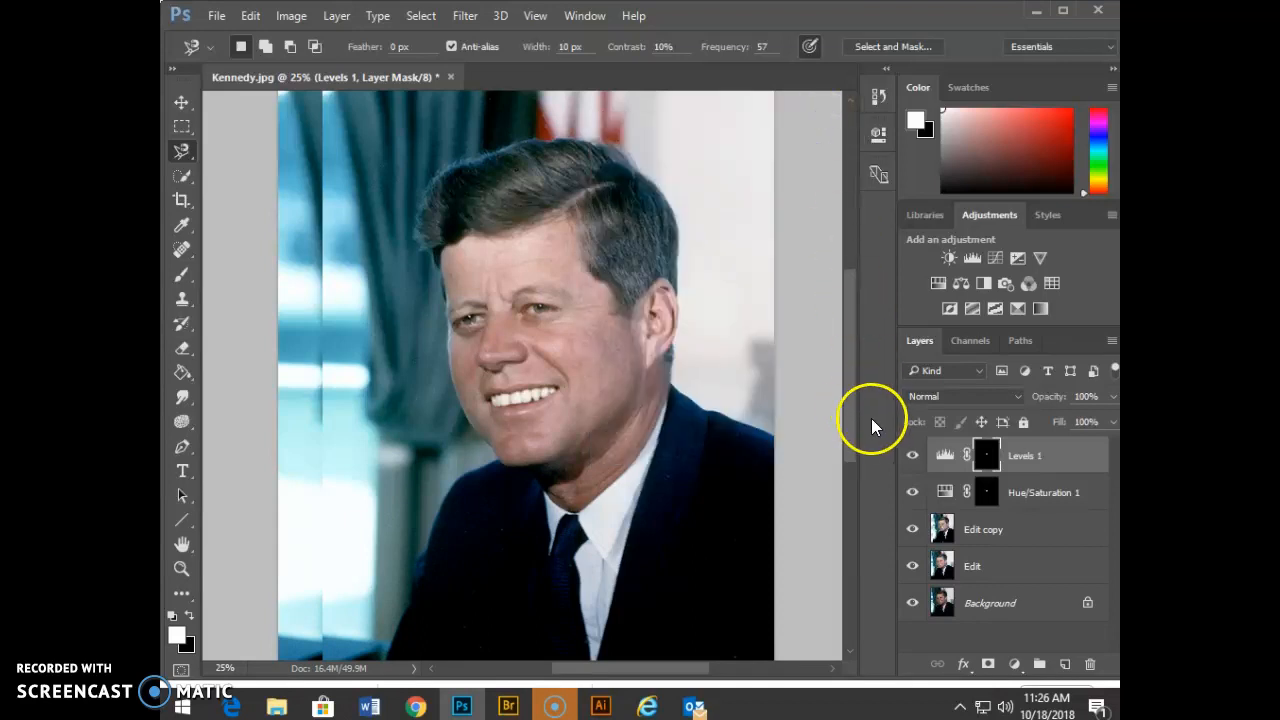
{"action": "left_click", "coordinate": [912, 455]}
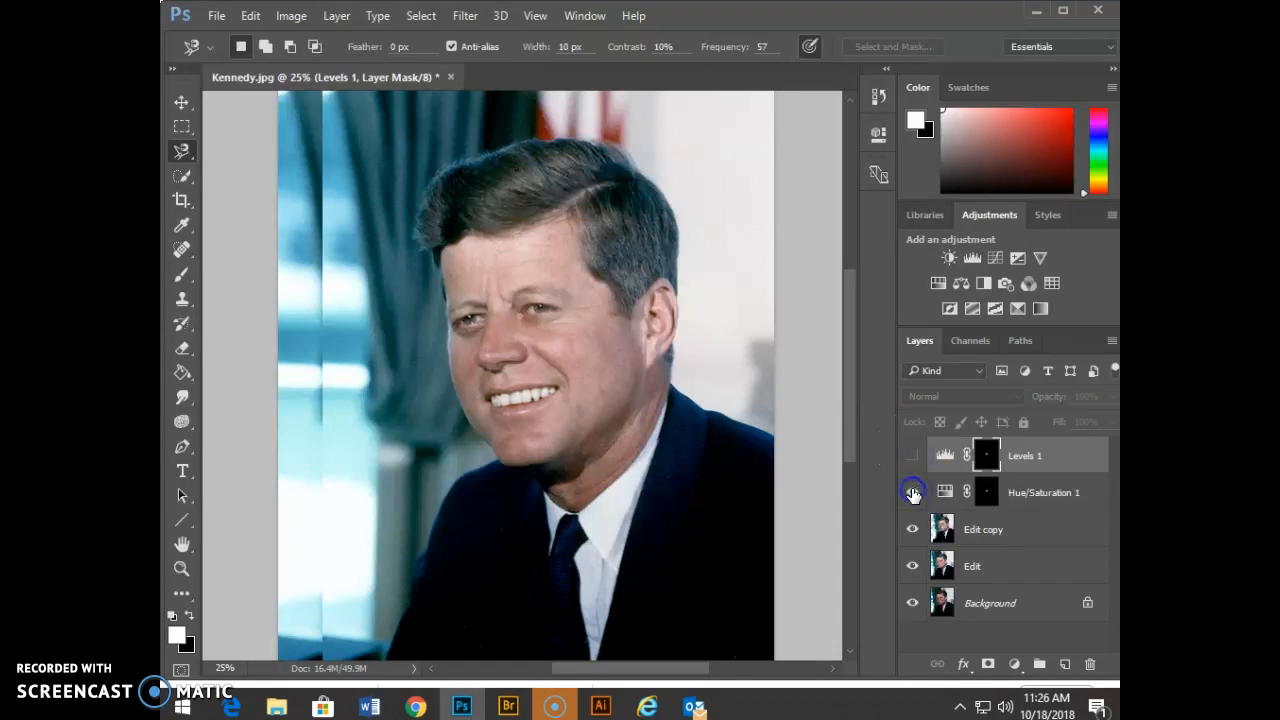
{"action": "left_click", "coordinate": [912, 456]}
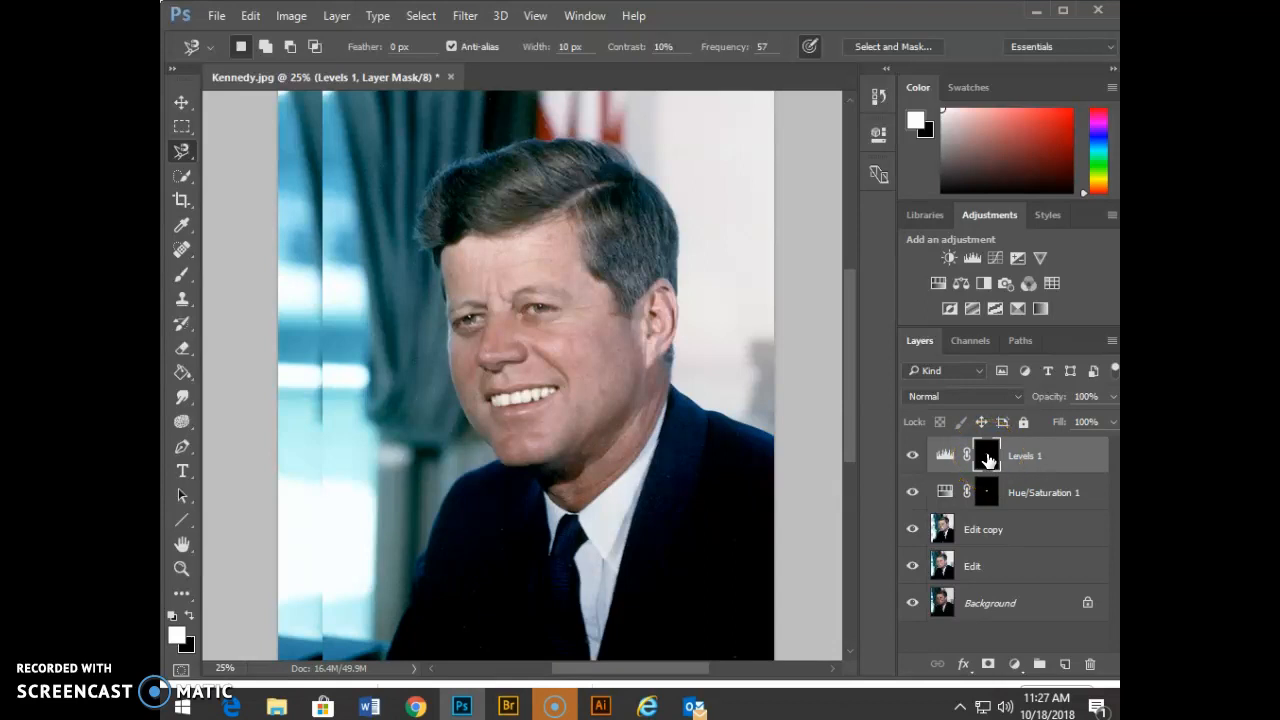
Delete the Levels 1 adjustment layer and make Hue/Saturation 1 the active layer.
{"action": "left_click", "coordinate": [1022, 457]}
{"action": "key", "text": "Delete"}
{"action": "left_click", "coordinate": [1014, 471]}
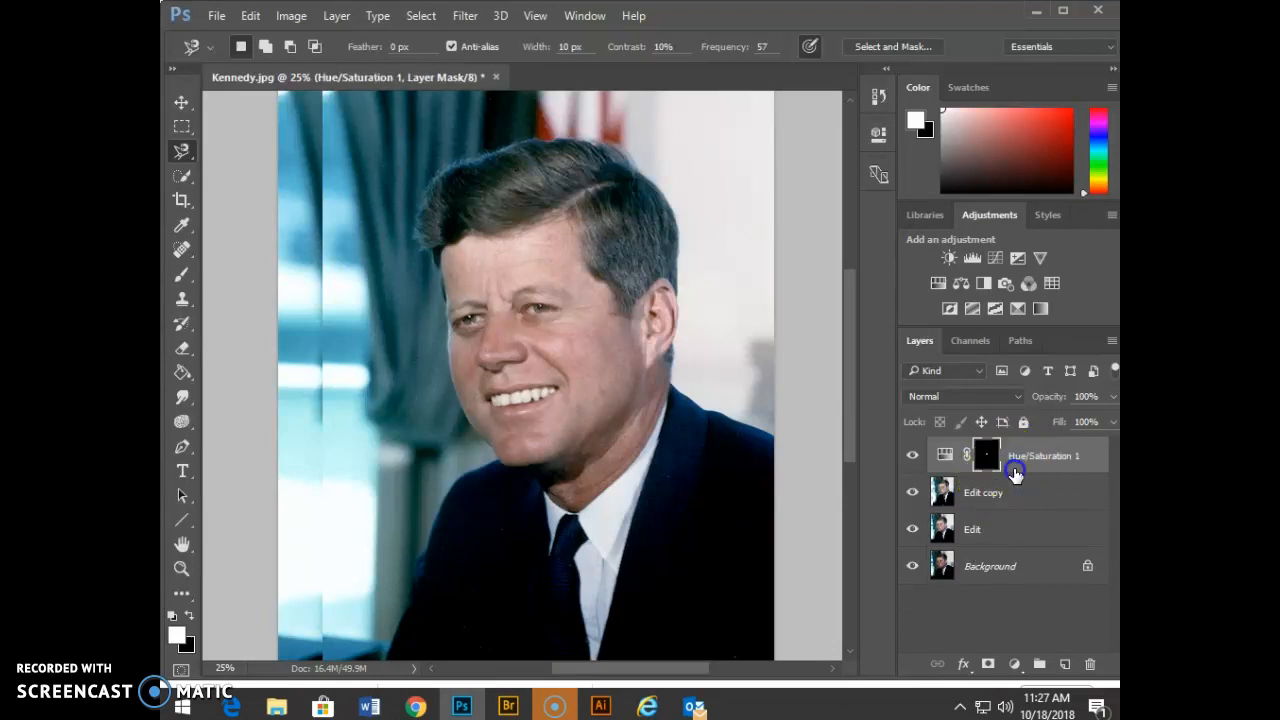
Load the Hue/Saturation 1 mask as a selection and brighten the teeth with a new Levels adjustment, white input 230 and midtones 1.00.
{"action": "left_click", "coordinate": [988, 459]}
{"action": "left_click", "coordinate": [988, 460]}
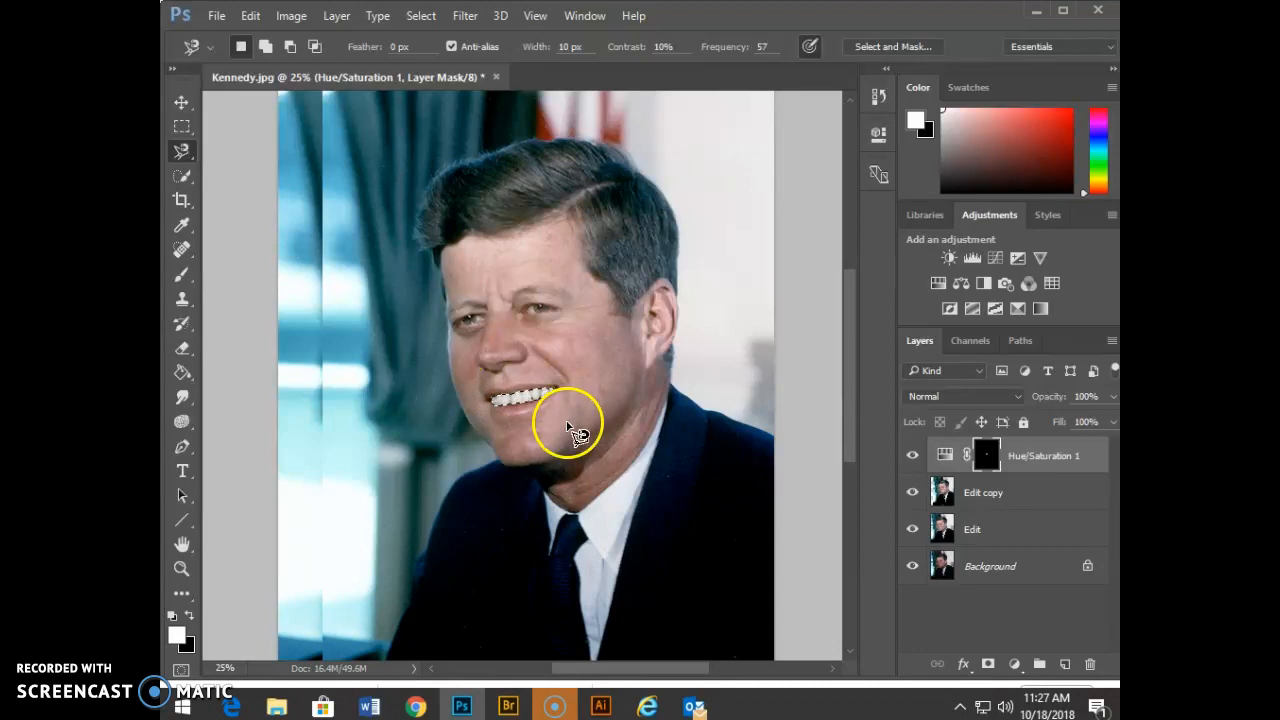
{"action": "left_click", "coordinate": [968, 259]}
{"action": "left_click_drag", "start_coordinate": [834, 323], "coordinate": [813, 325]}
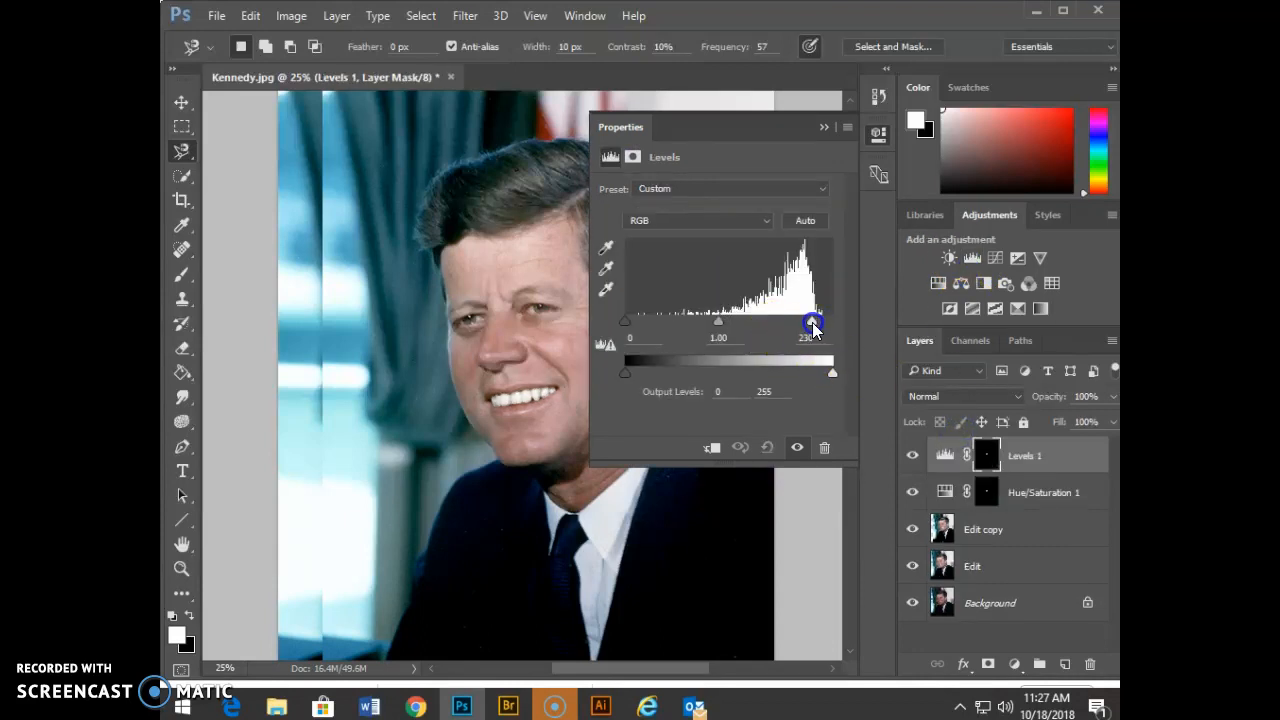
{"action": "left_click_drag", "start_coordinate": [714, 324], "coordinate": [720, 324]}
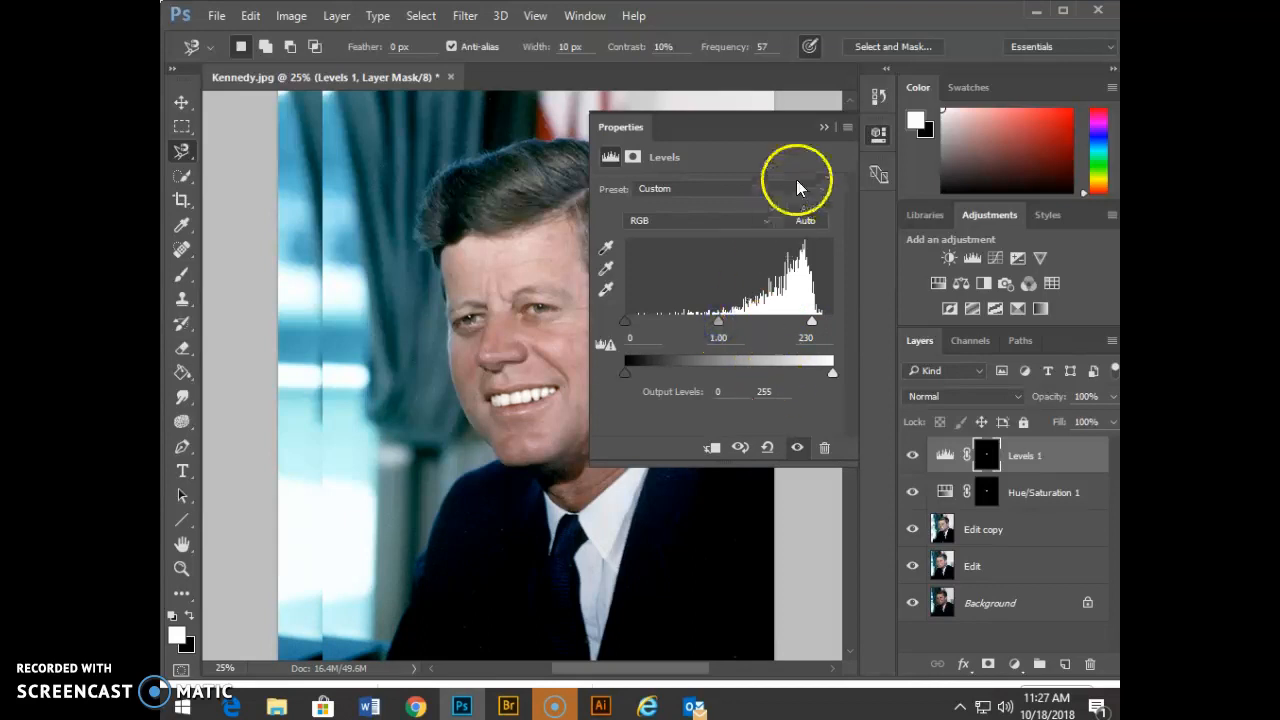
{"action": "left_click", "coordinate": [821, 128]}
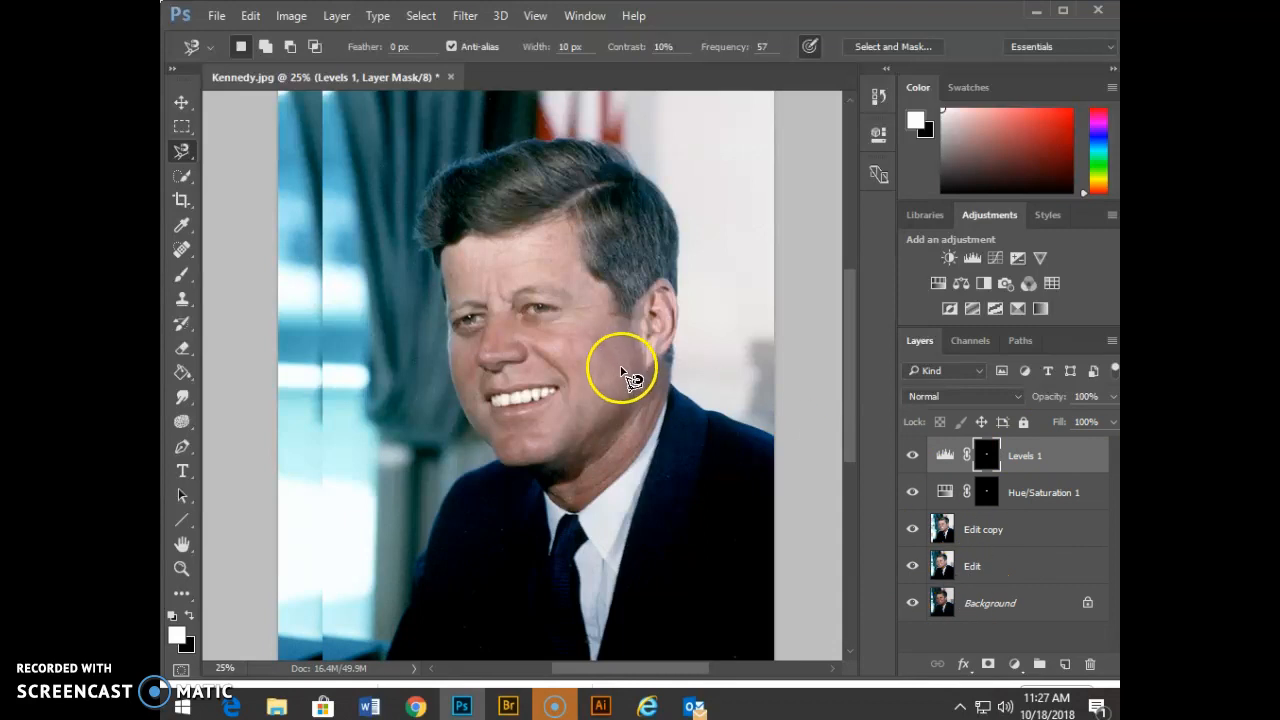
Make the Edit copy layer active.
{"action": "left_click", "coordinate": [980, 530]}
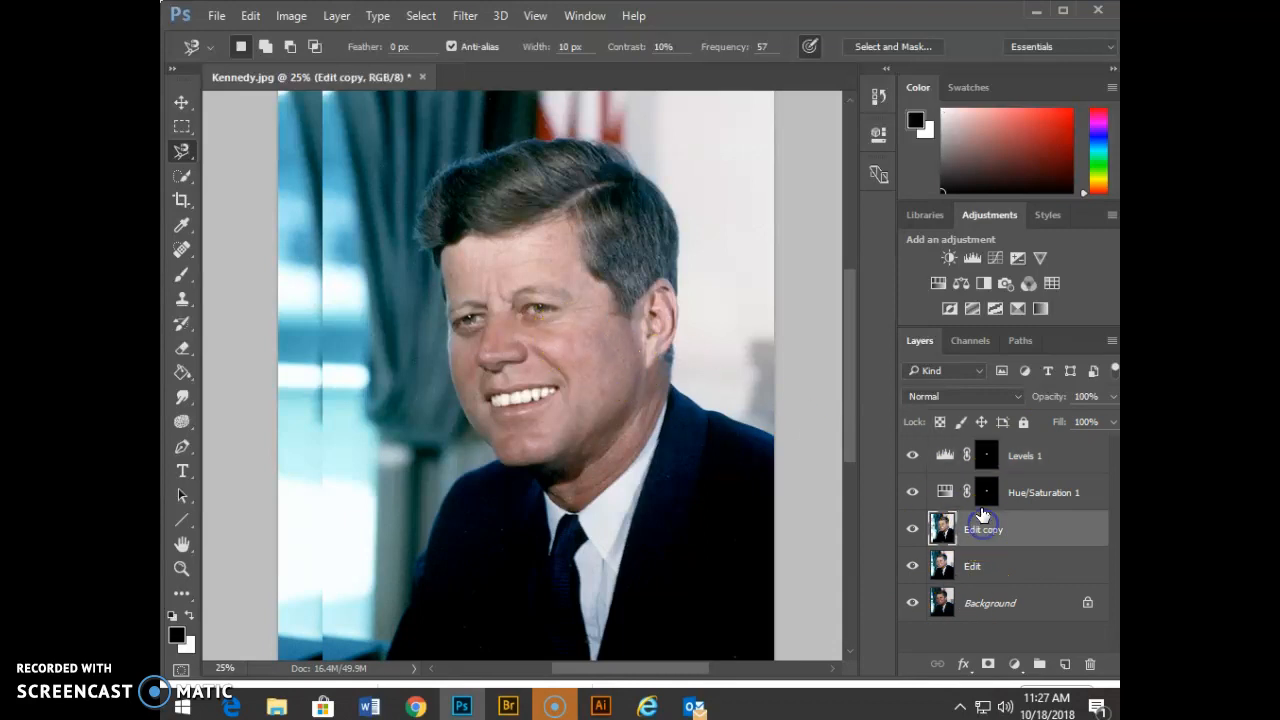